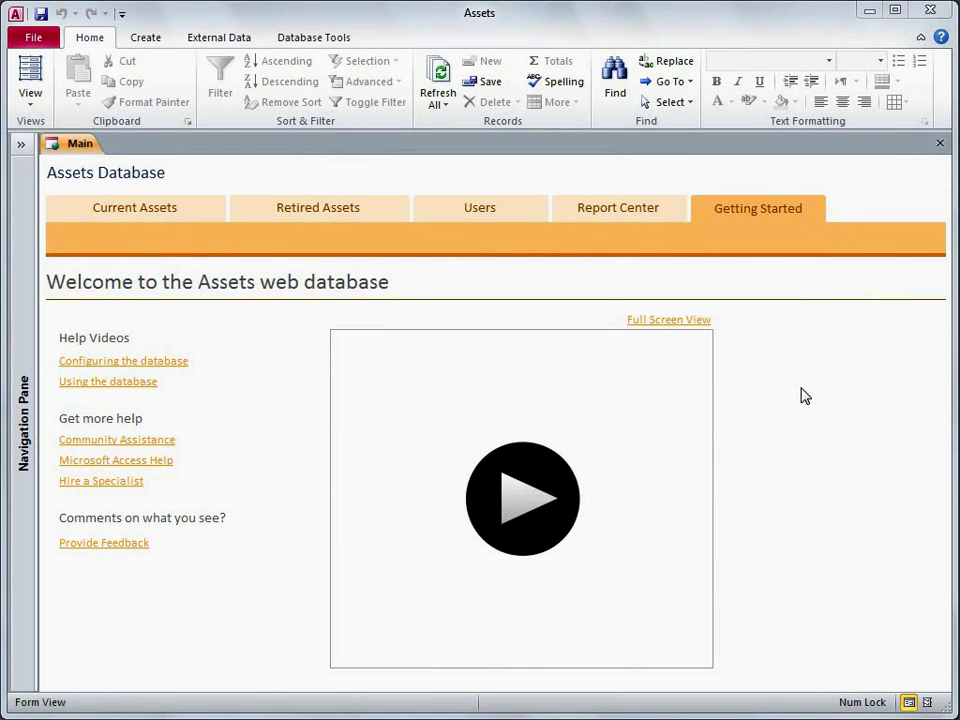
# Add three items to the current assets datasheet: Computer, Work table and Coffeemaker
pyautogui.click(191, 211)
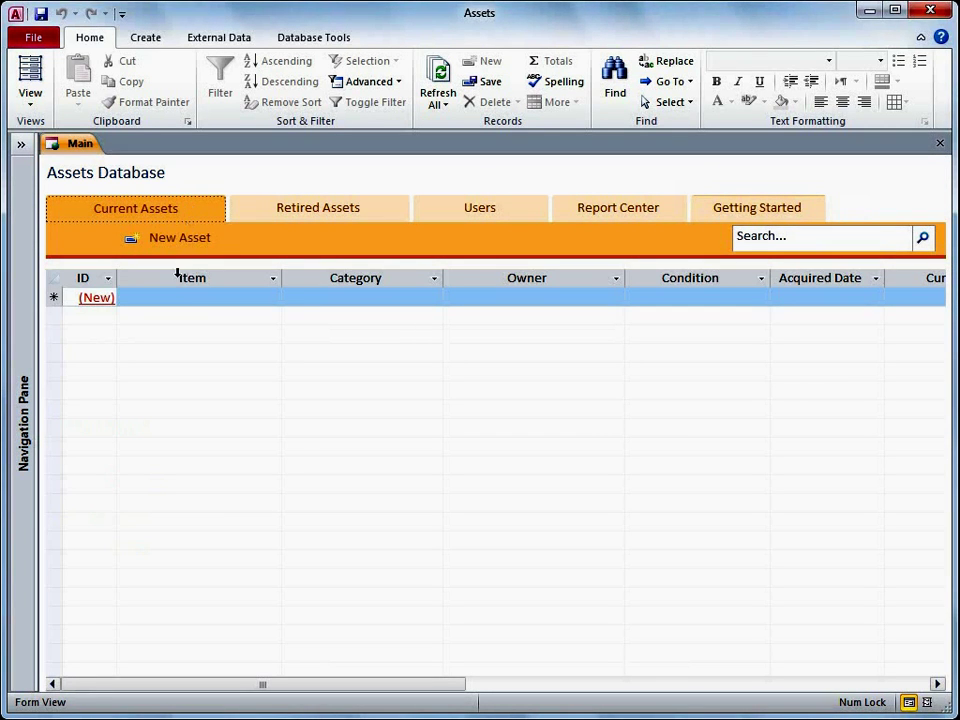
pyautogui.click(180, 298)
pyautogui.write('Computer')
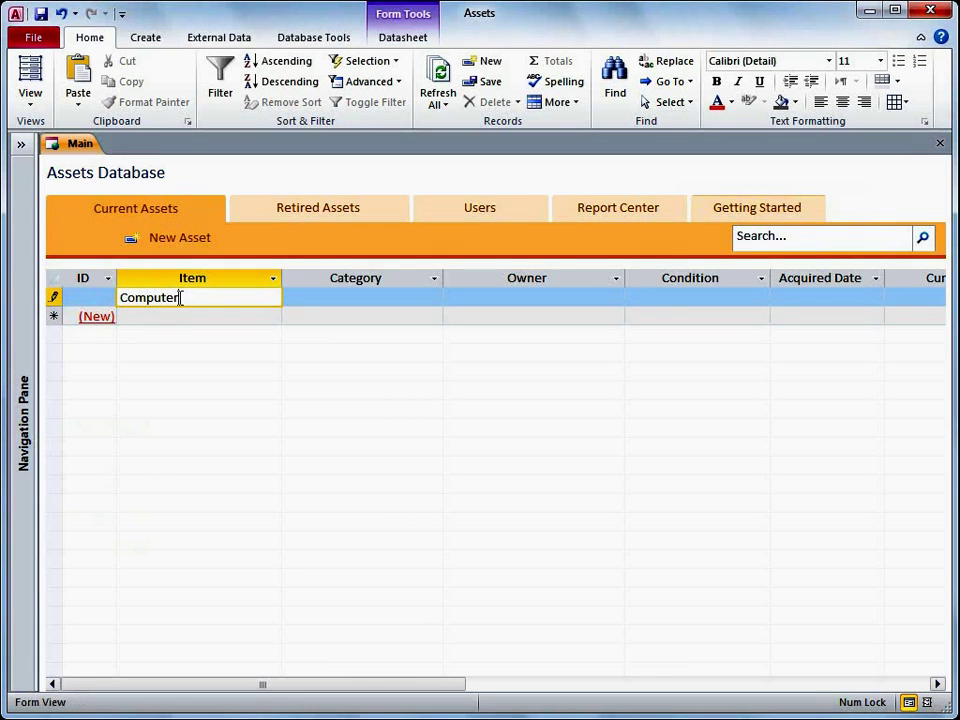
pyautogui.press('Down')
pyautogui.write('Work table')
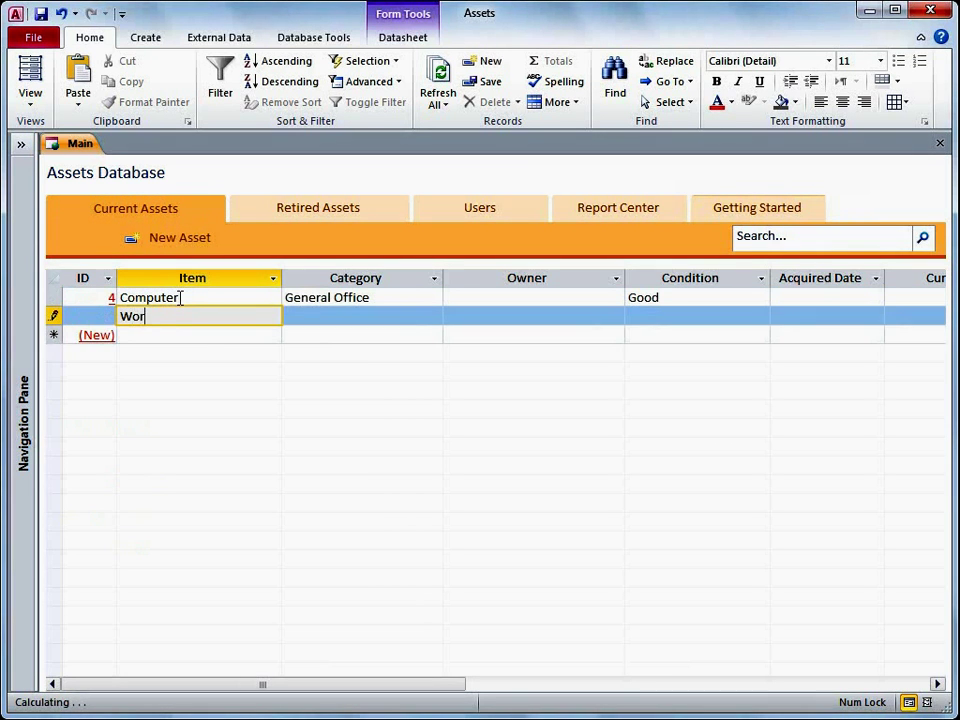
pyautogui.press('Down')
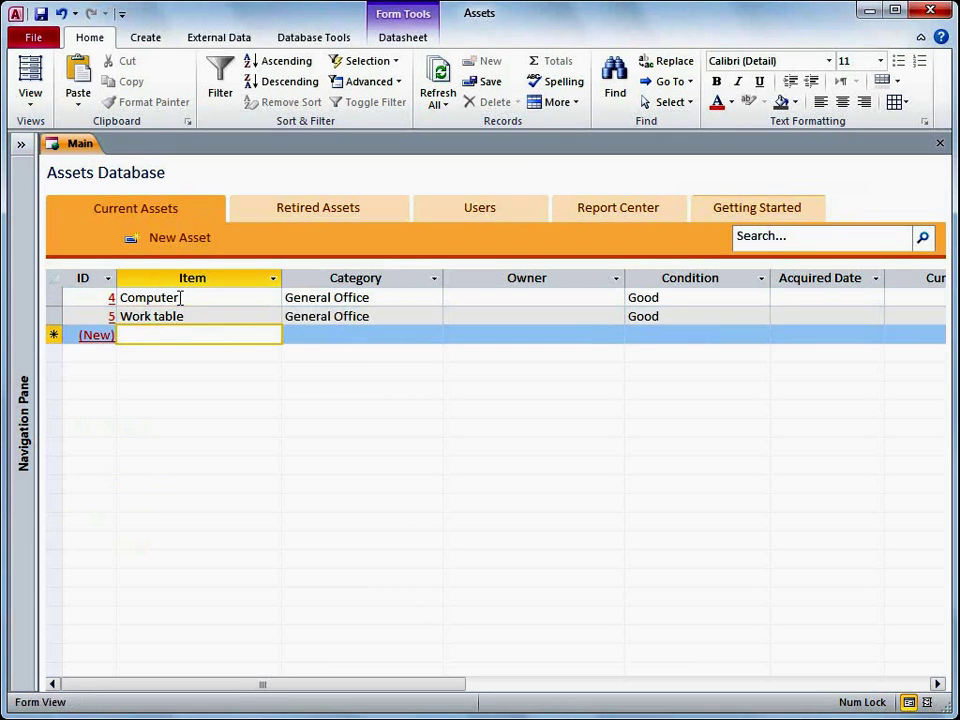
pyautogui.write('Coffeemaker')
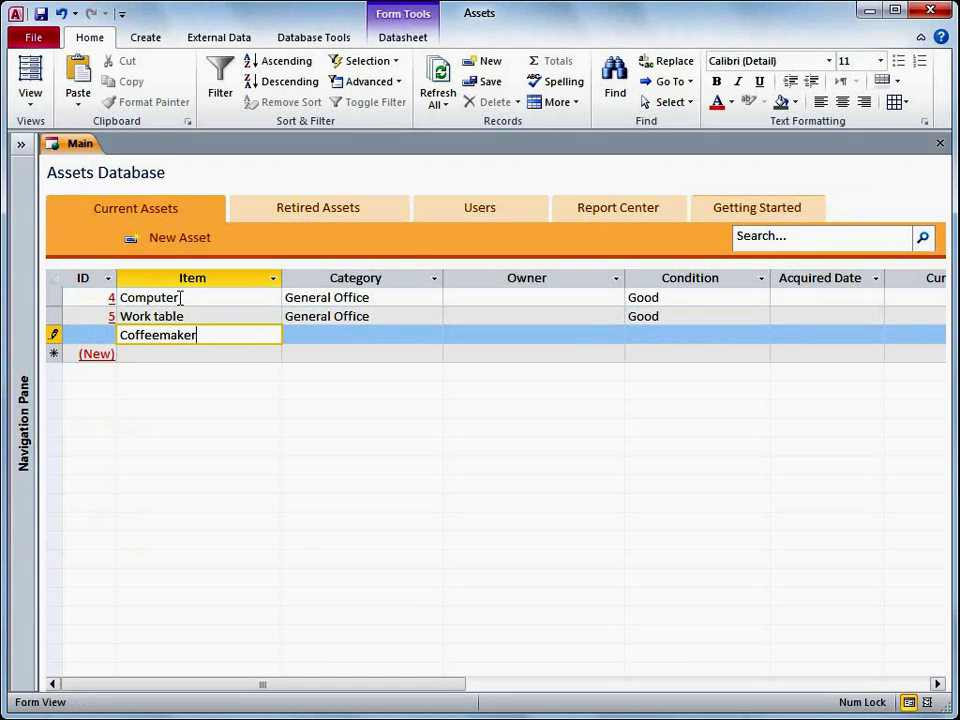
pyautogui.press('Down')
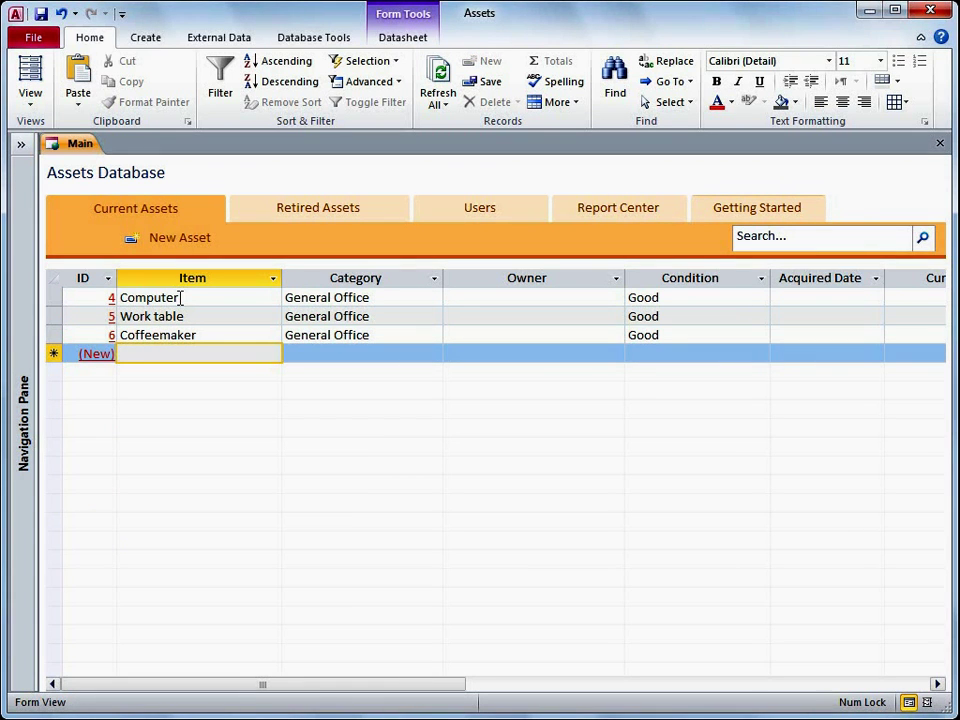
# Start a new asset record named Refrigerator and enter the owner's full name
pyautogui.click(182, 247)
pyautogui.write('Ref')
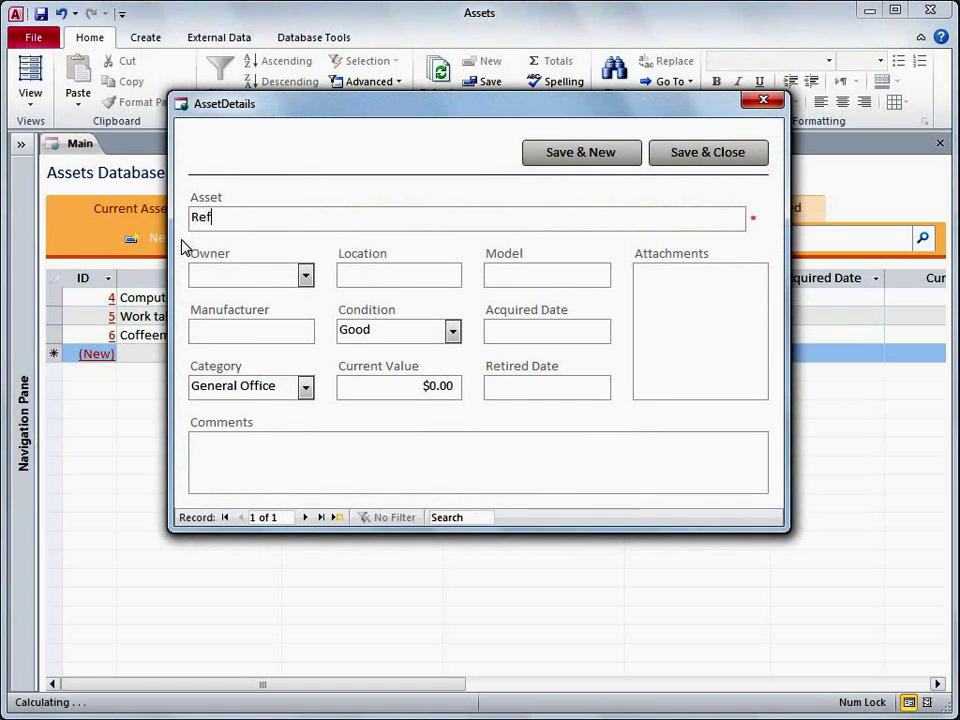
pyautogui.write('rigerator')
pyautogui.press('Tab')
pyautogui.write('April Meyer')
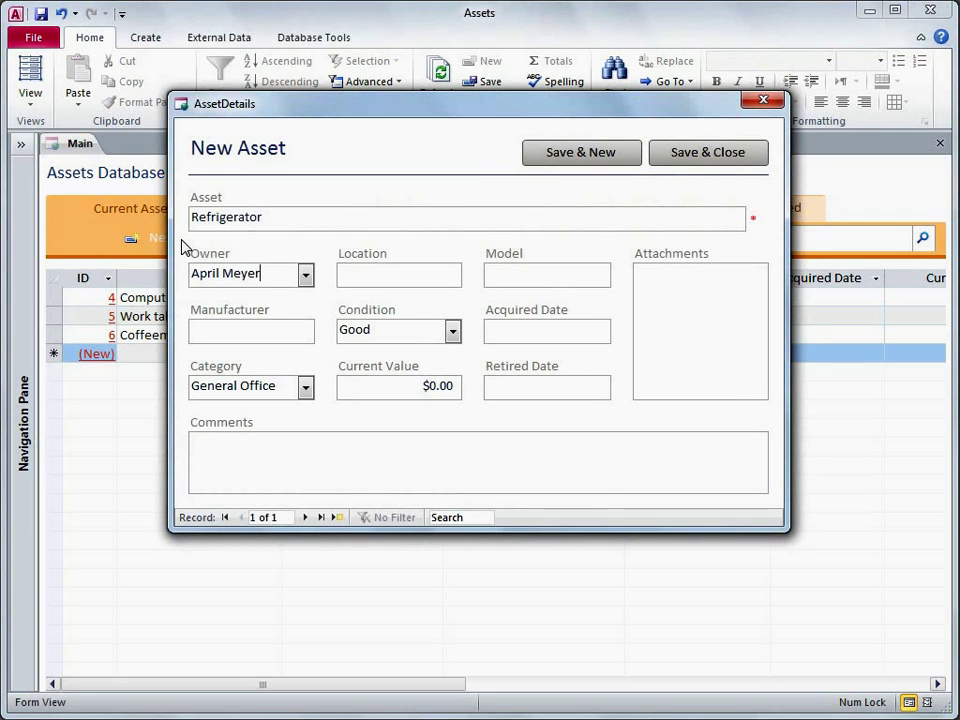
pyautogui.press('Tab')
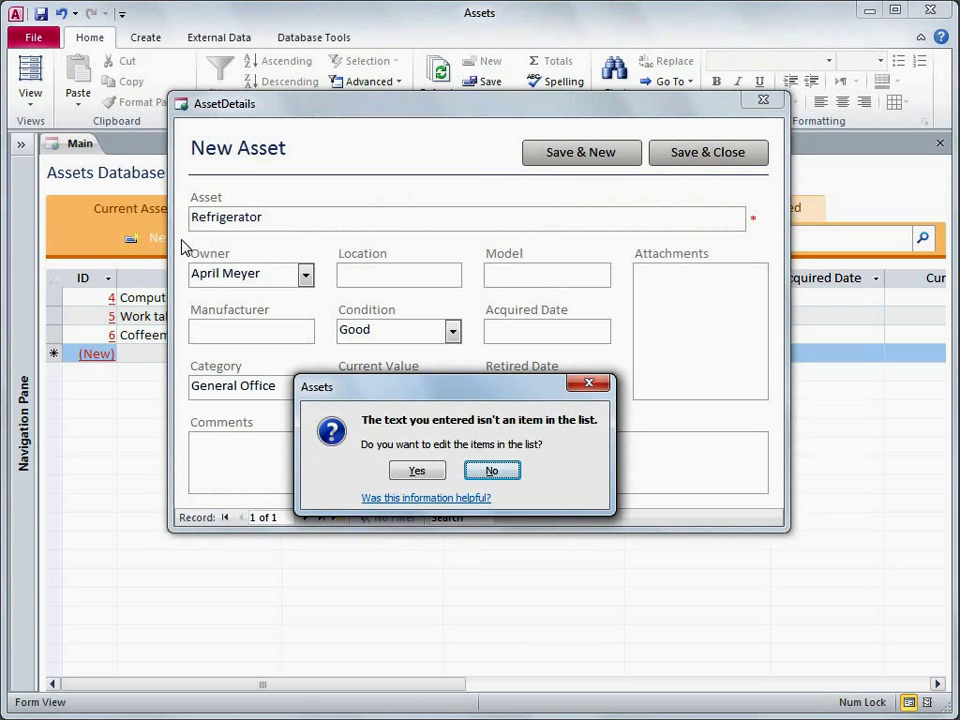
# Agree to edit the owner list, add a new user record with the owner's full name, and save it
pyautogui.click(417, 470)
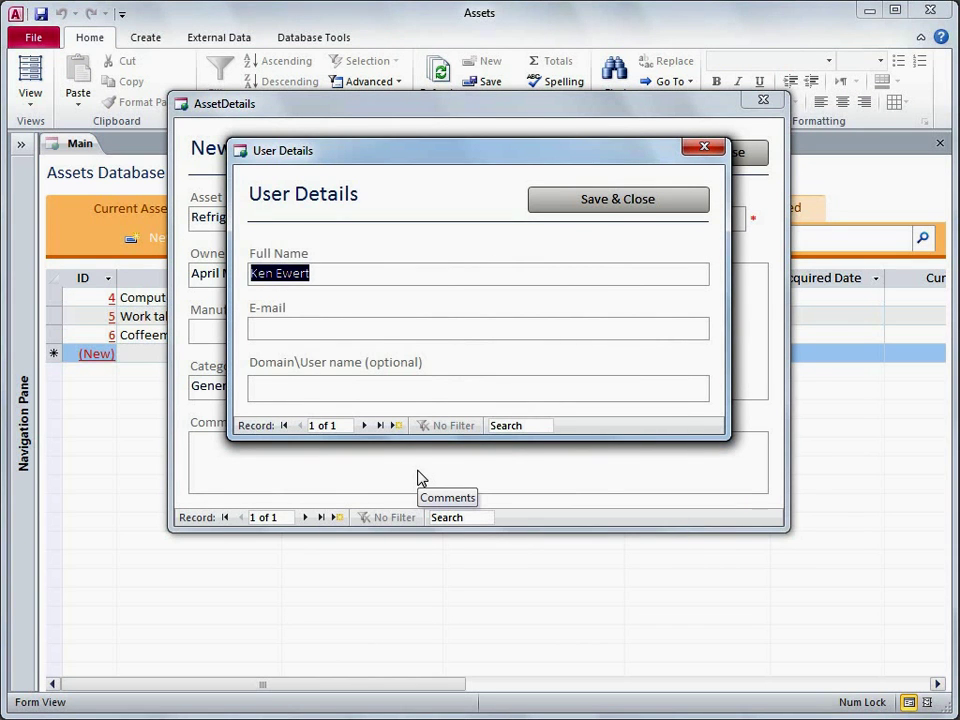
pyautogui.click(396, 427)
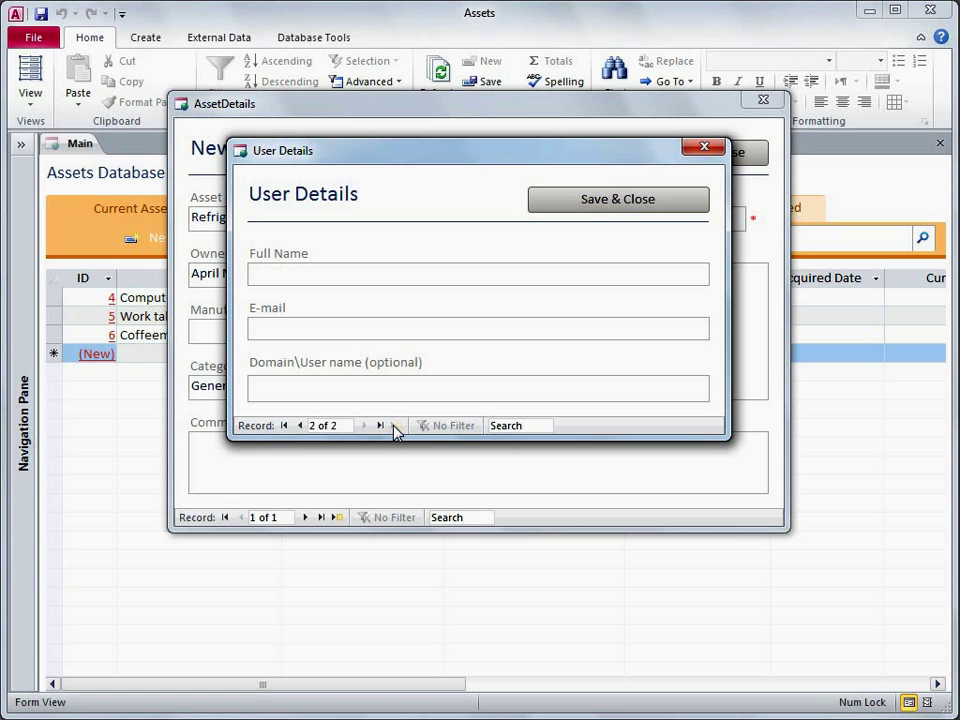
pyautogui.write('April Meyer')
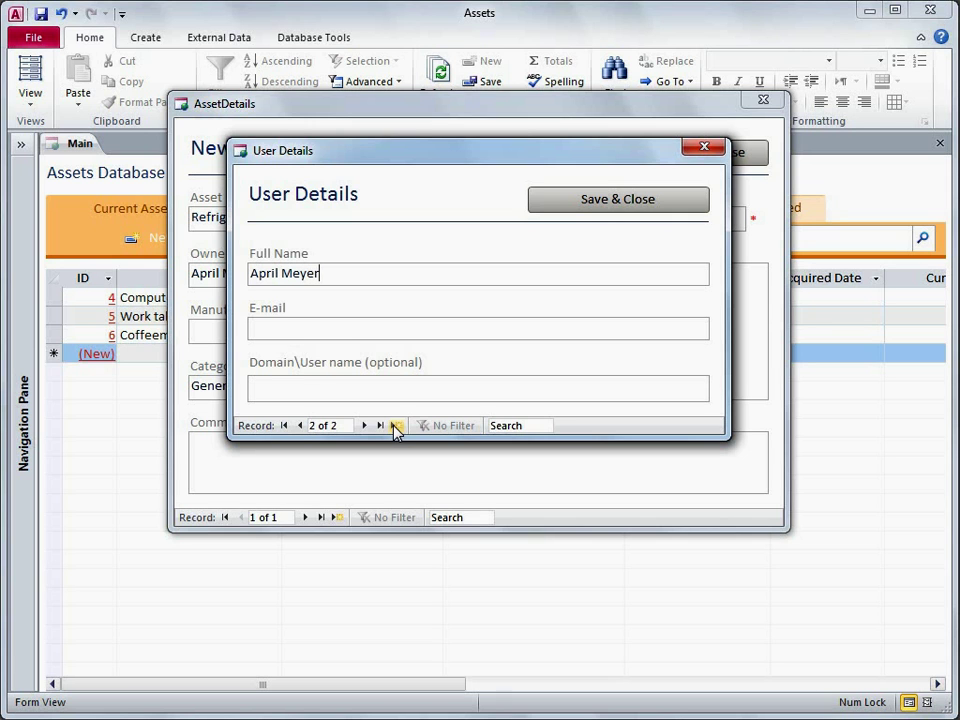
pyautogui.click(576, 207)
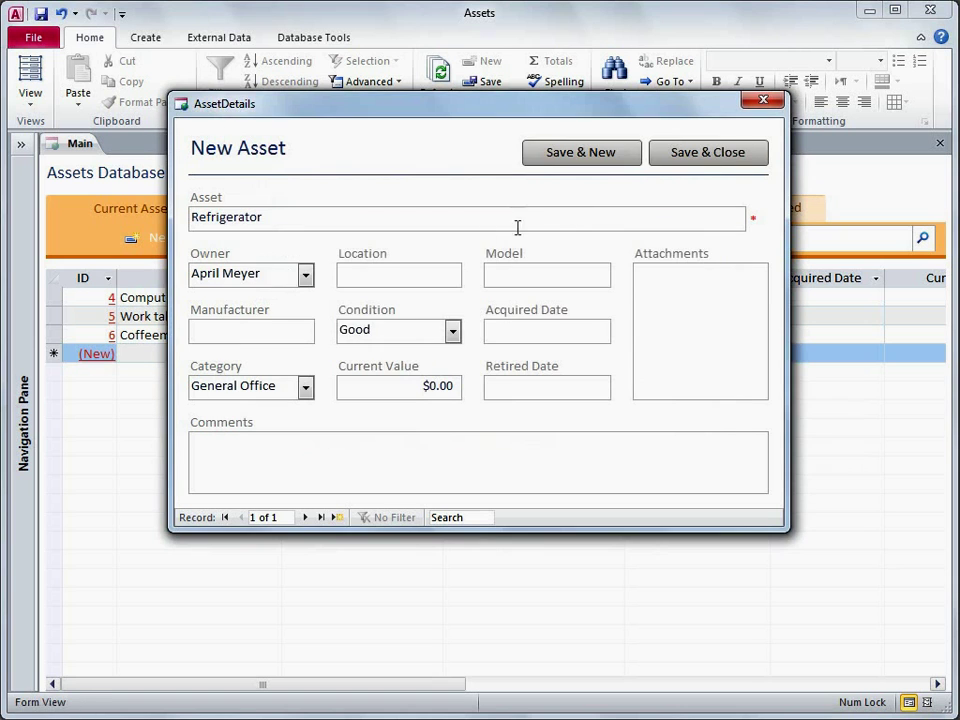
# Select the newly added owner, set the location to Kitchen and the manufacturer to Fabrikam, Inc., and save the Refrigerator asset
pyautogui.click(305, 276)
pyautogui.click(300, 297)
pyautogui.press('Tab')
pyautogui.write('Kitch')
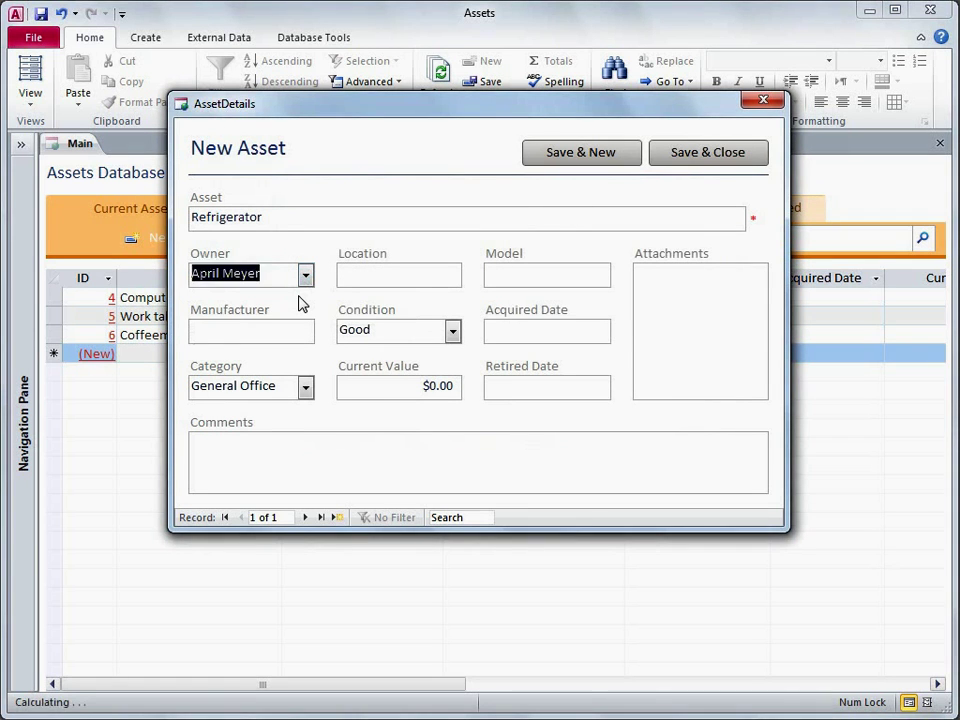
pyautogui.write('en')
pyautogui.press('Tab')
pyautogui.write('Fa')
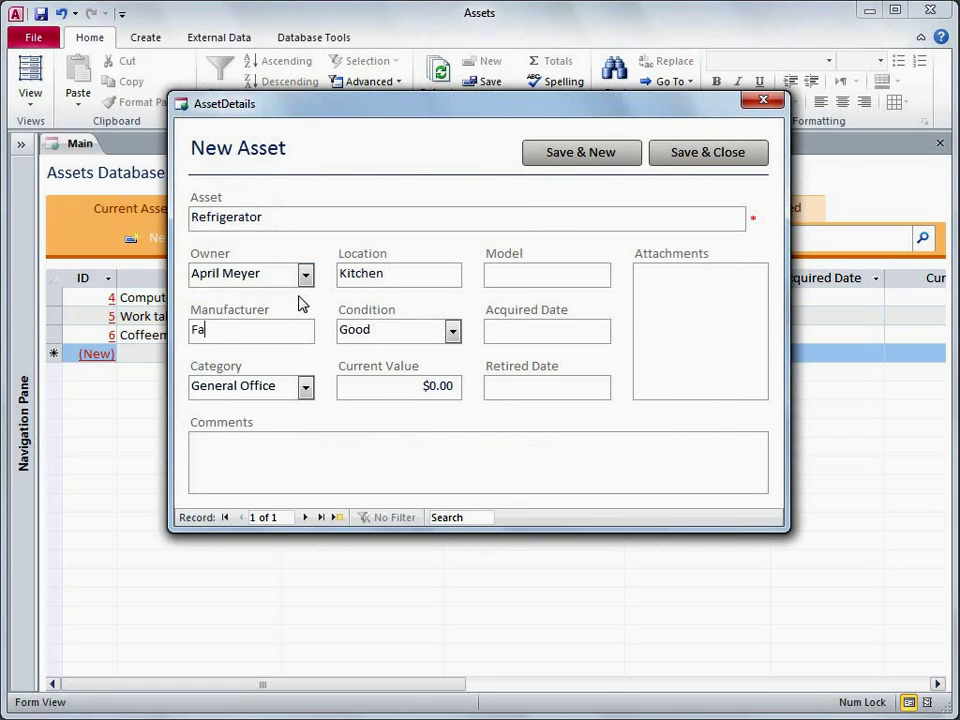
pyautogui.write('brikam, Inc.')
pyautogui.click(690, 160)
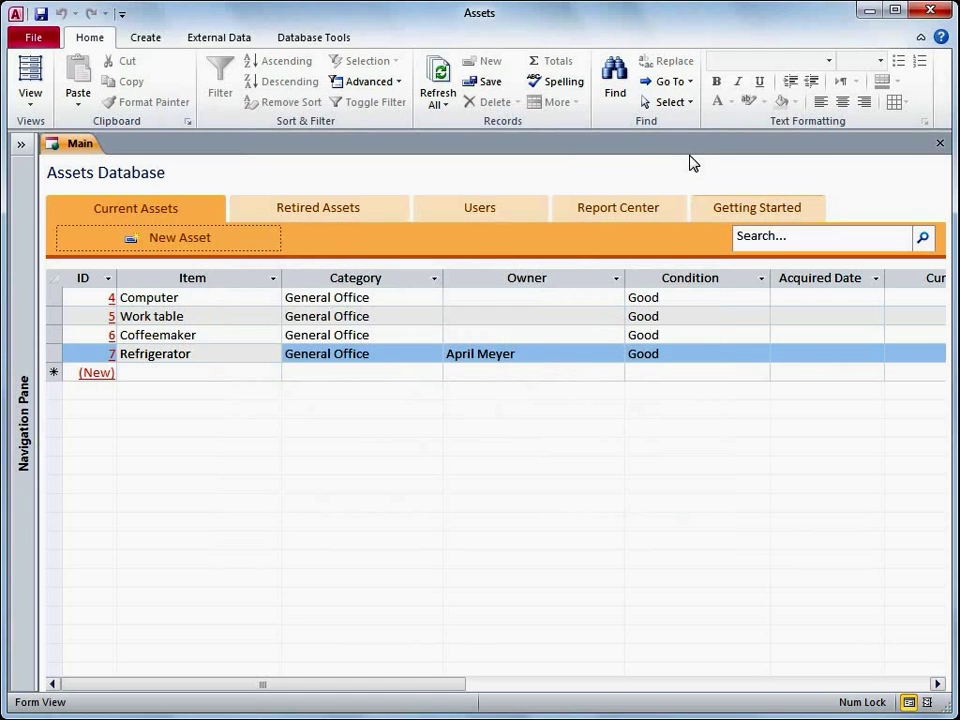
# Open the Refrigerator's details, add Kitchen Equipment to the category list, and assign that category to the asset
pyautogui.click(186, 355)
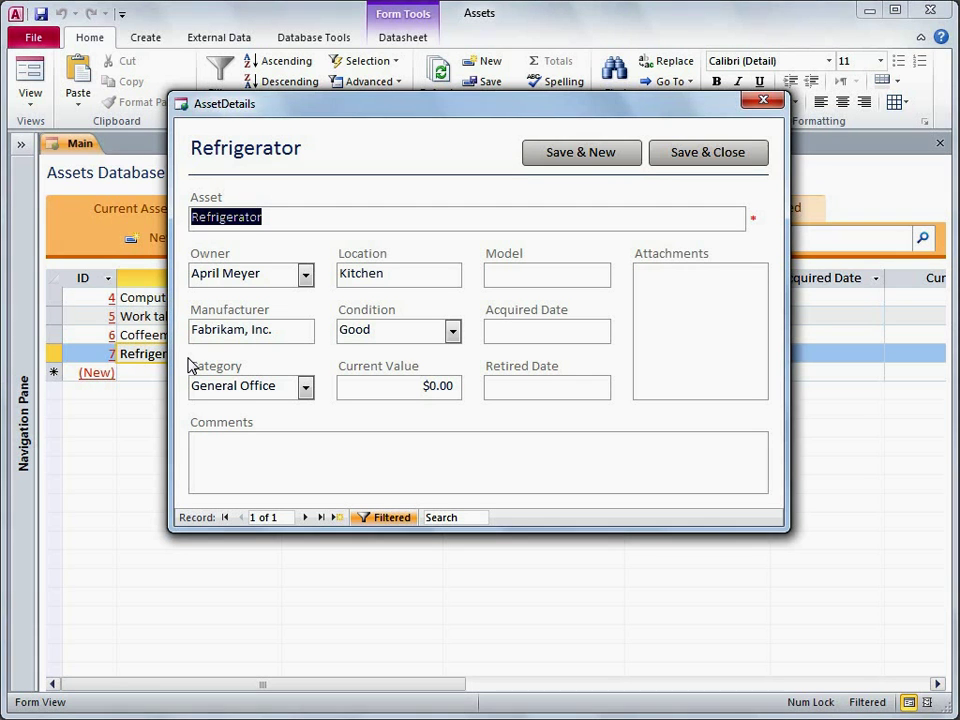
pyautogui.click(304, 389)
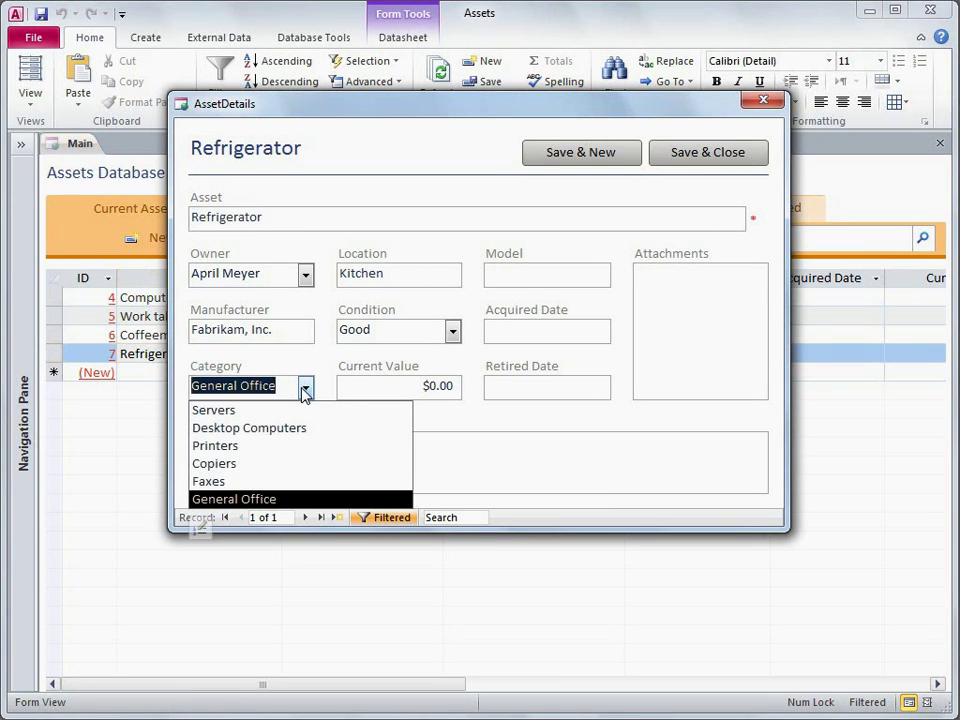
pyautogui.click(201, 527)
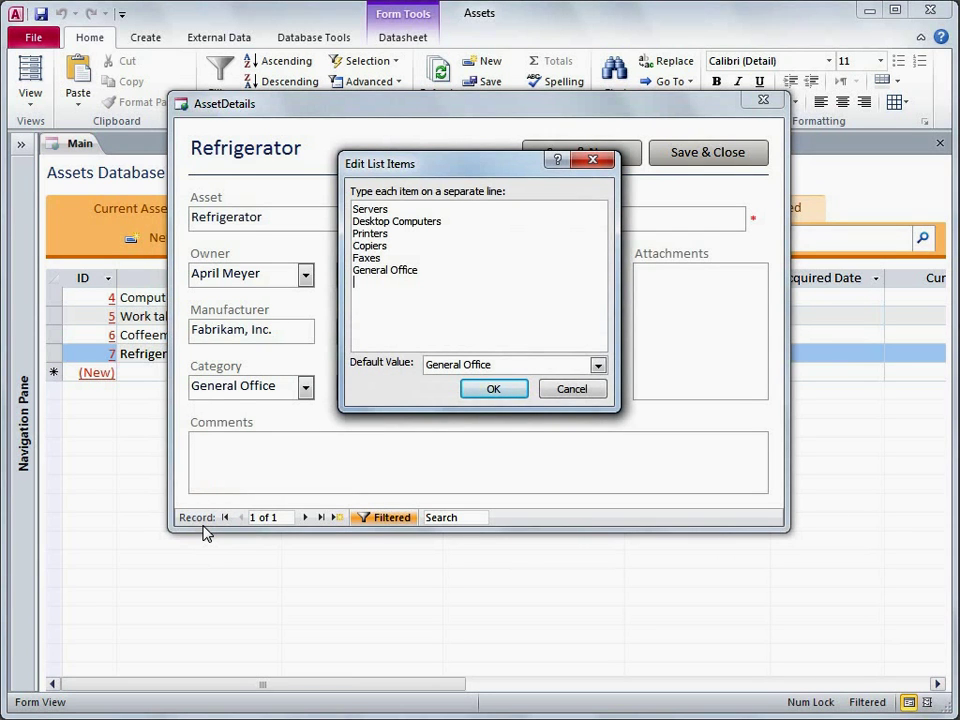
pyautogui.write('Kitchen Equipment')
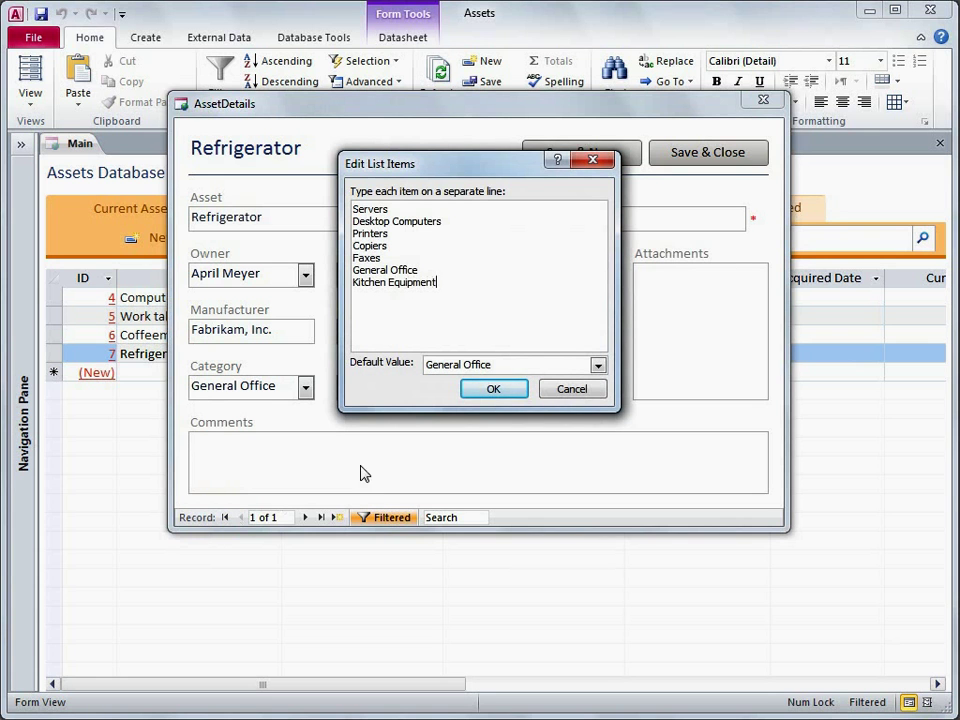
pyautogui.click(484, 394)
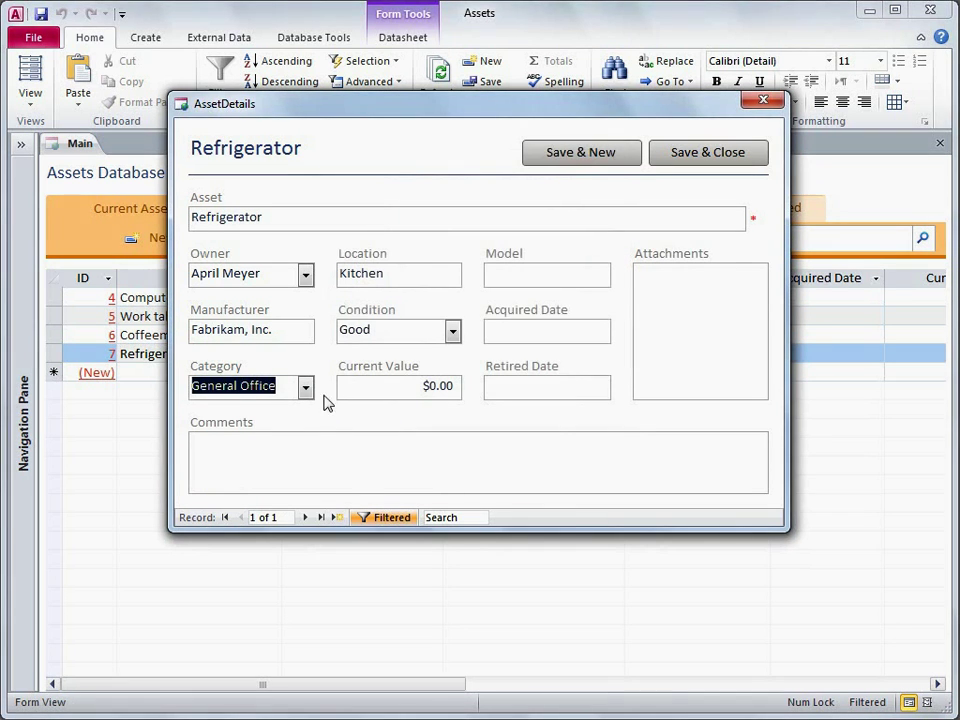
pyautogui.click(306, 387)
pyautogui.click(284, 517)
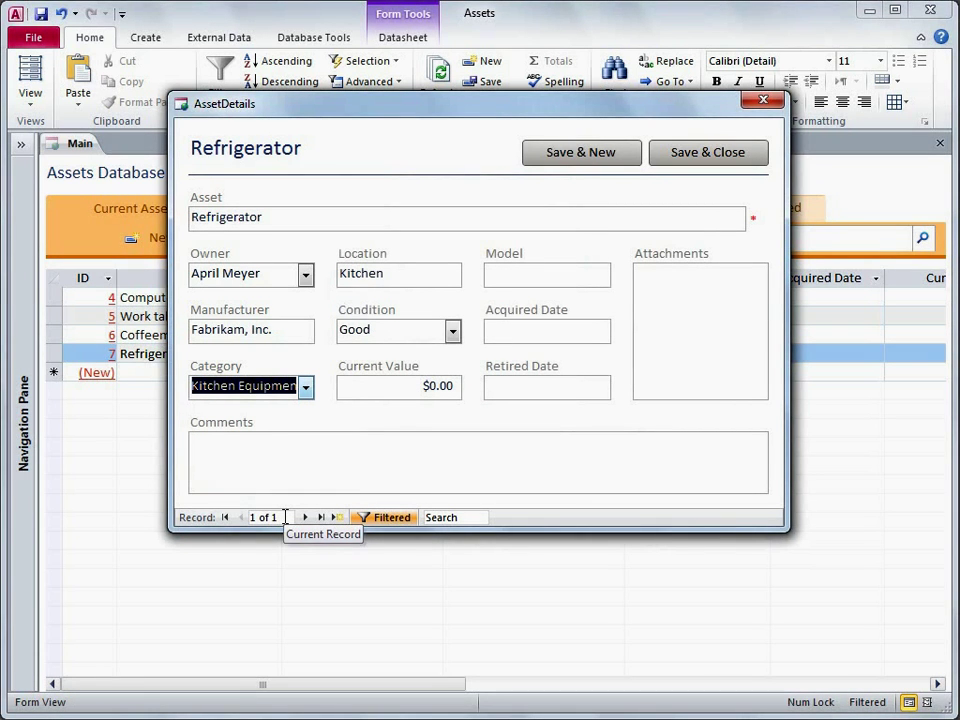
# Attach RefrigeratorListing.docx to the Refrigerator asset and save the record
pyautogui.doubleClick(695, 349)
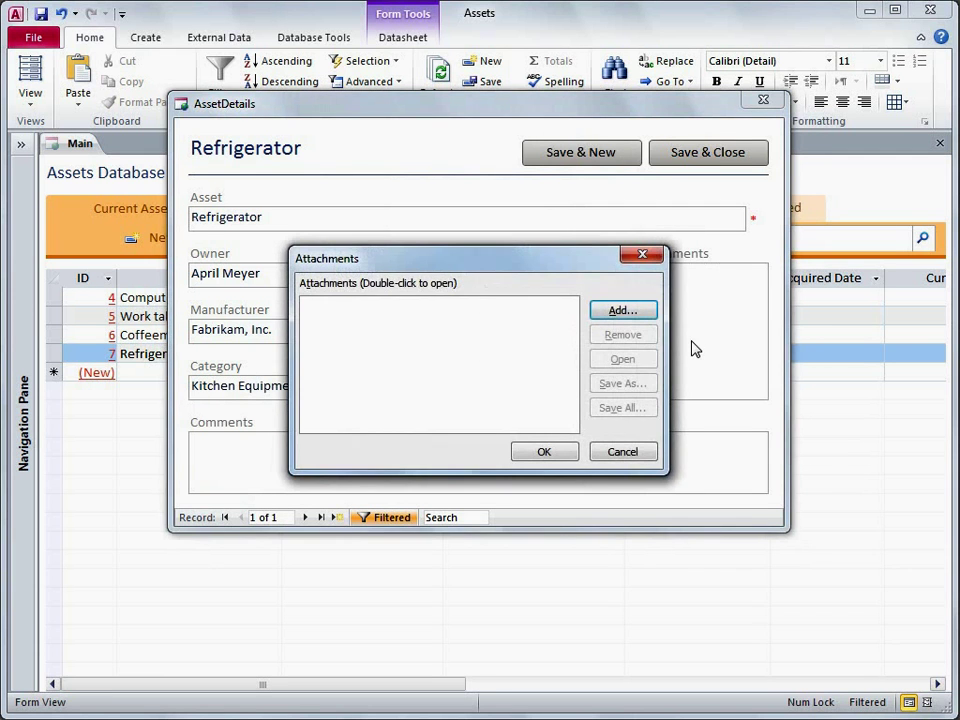
pyautogui.click(634, 315)
pyautogui.doubleClick(470, 303)
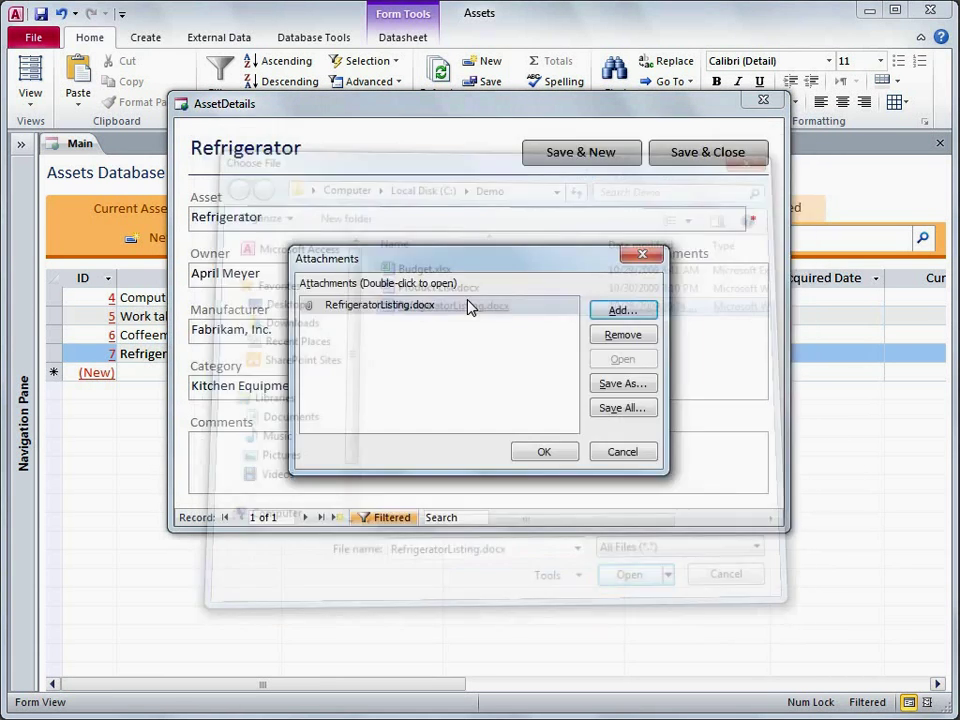
pyautogui.click(545, 453)
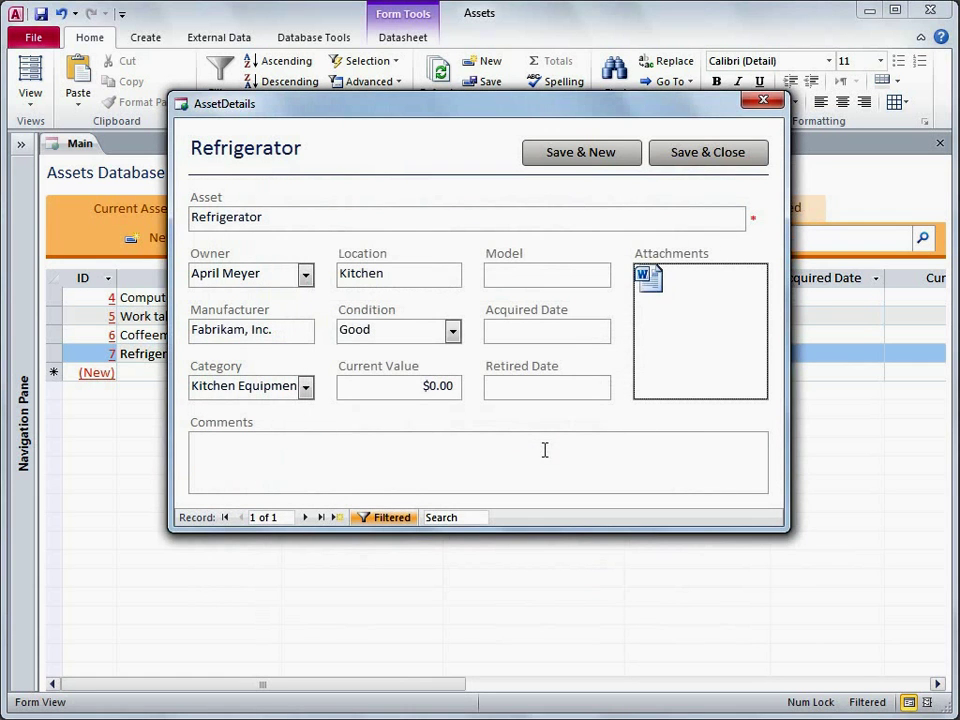
pyautogui.click(685, 162)
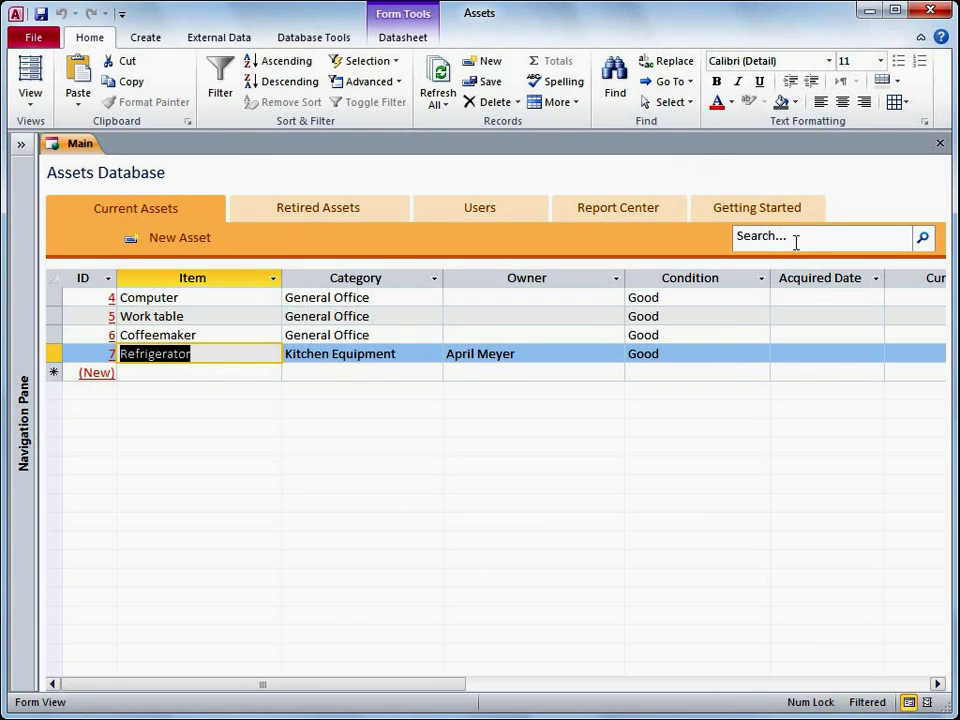
# Search the current assets for "table", and clear the search to list all assets again
pyautogui.moveTo(802, 240); pyautogui.dragTo(730, 245)
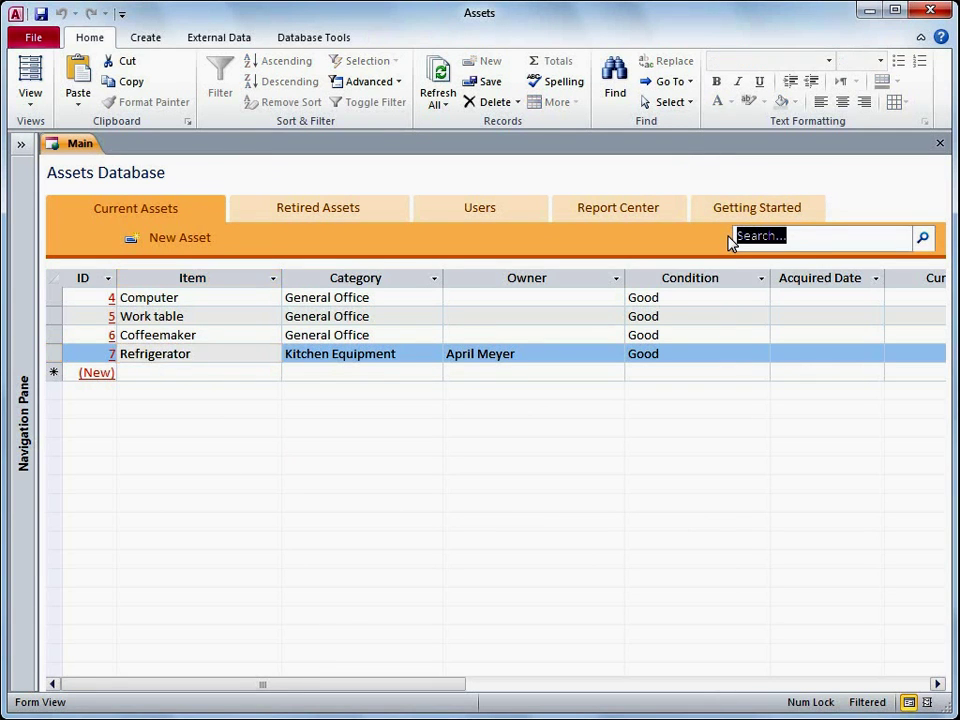
pyautogui.write('table')
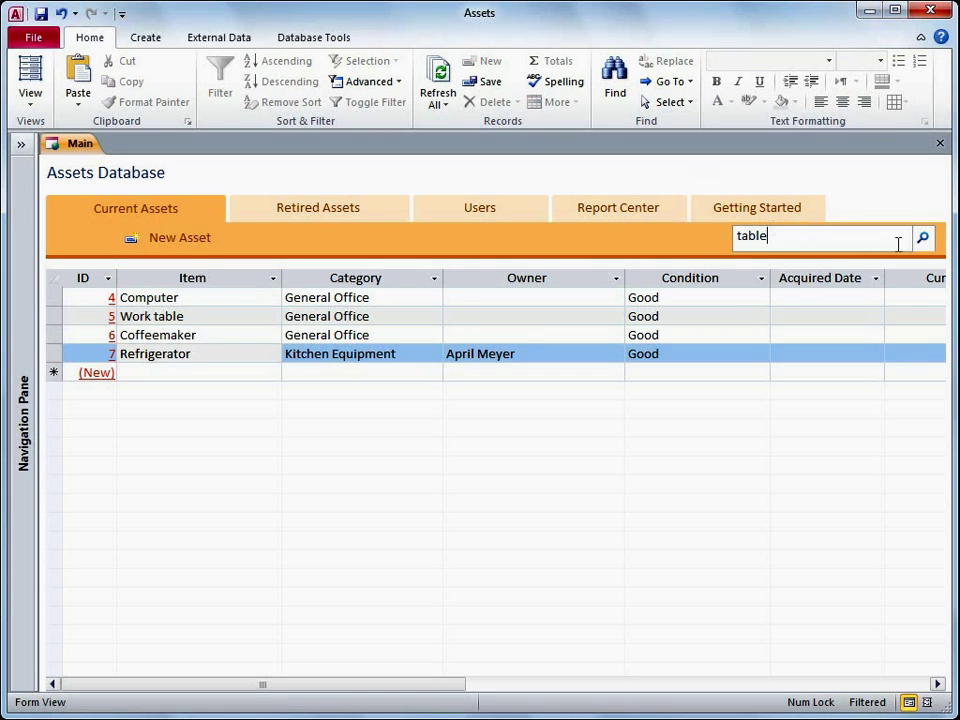
pyautogui.click(924, 241)
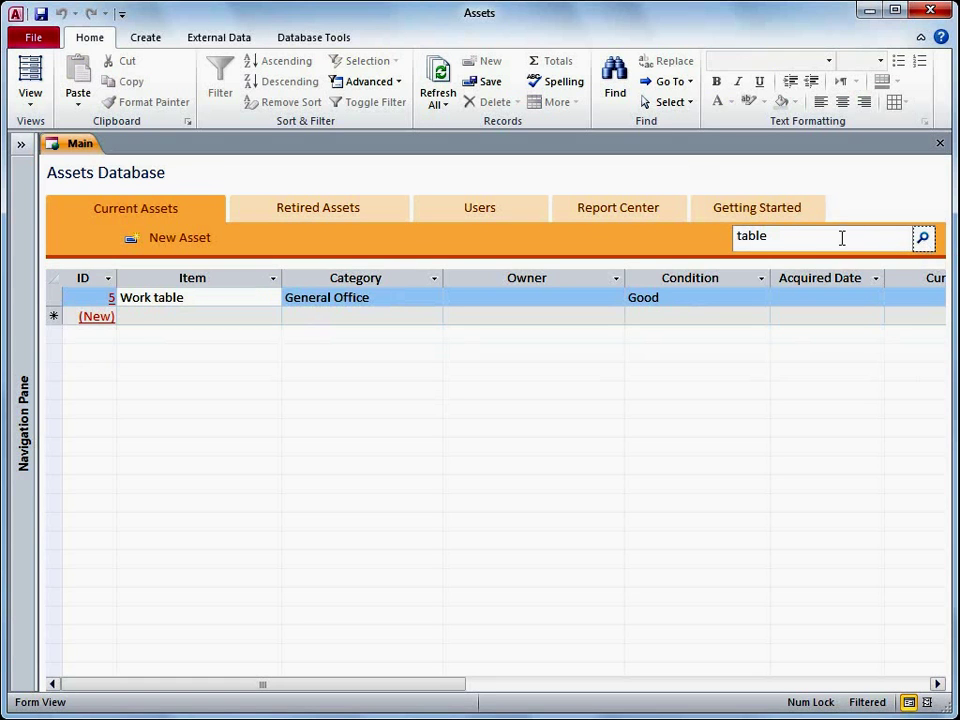
pyautogui.moveTo(842, 238); pyautogui.dragTo(722, 234)
pyautogui.press('BackSpace')
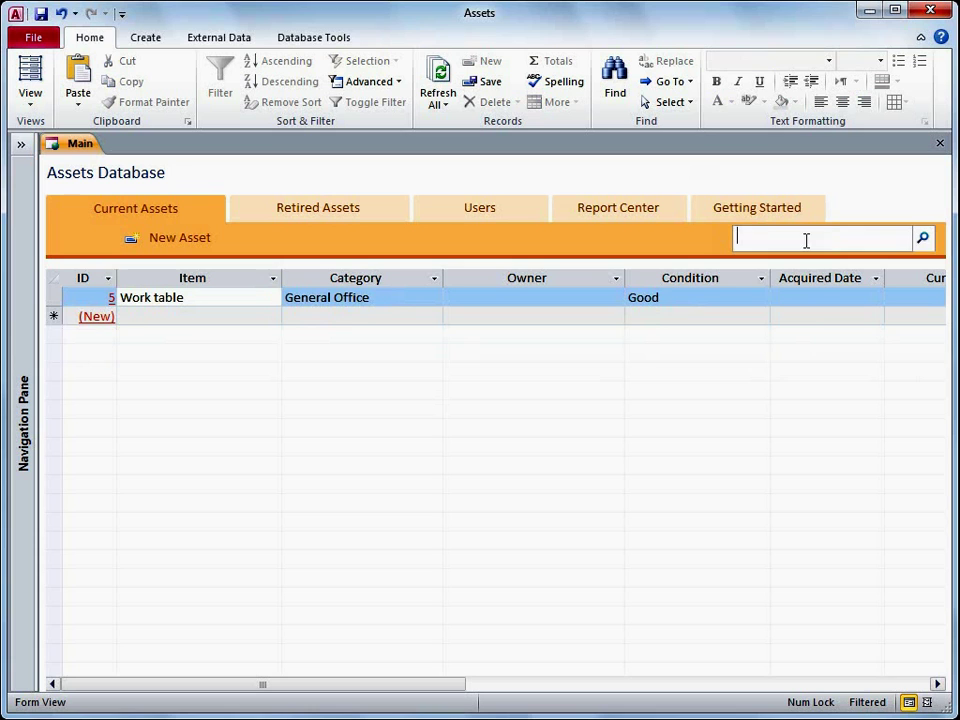
pyautogui.click(925, 240)
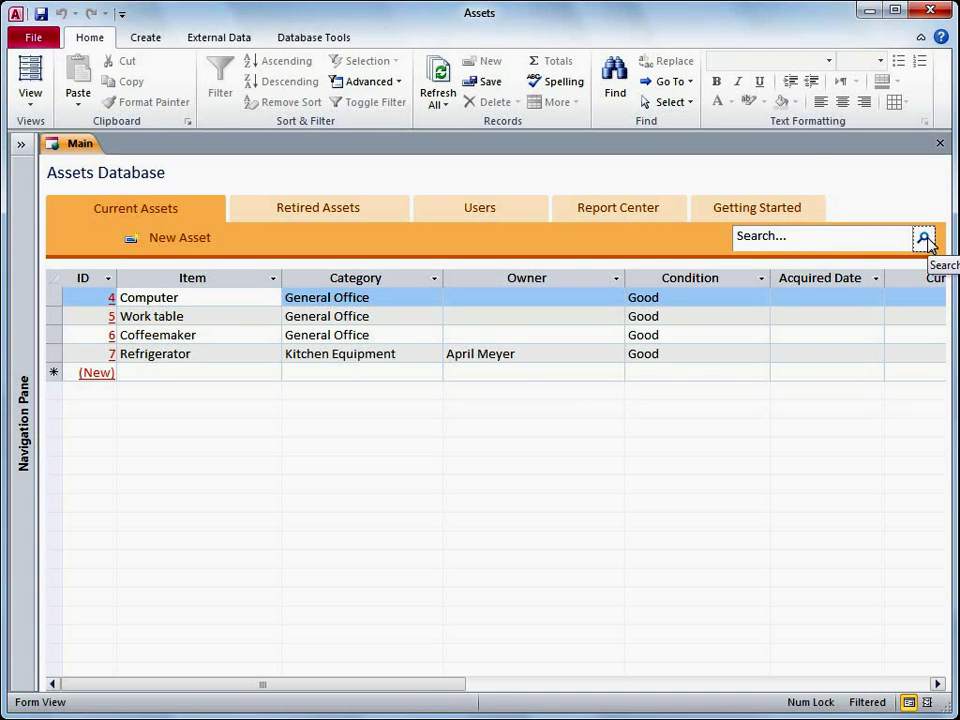
# Open the Coffeemaker's details, set its retired date to 11/10/2009, and save the record
pyautogui.doubleClick(270, 335)
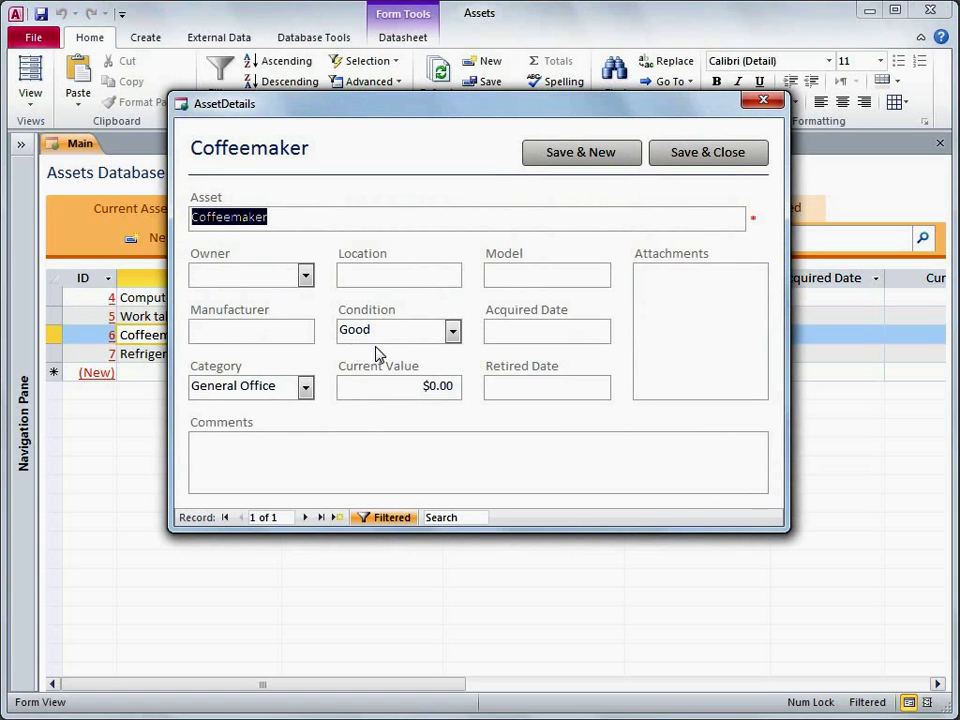
pyautogui.click(555, 383)
pyautogui.click(620, 384)
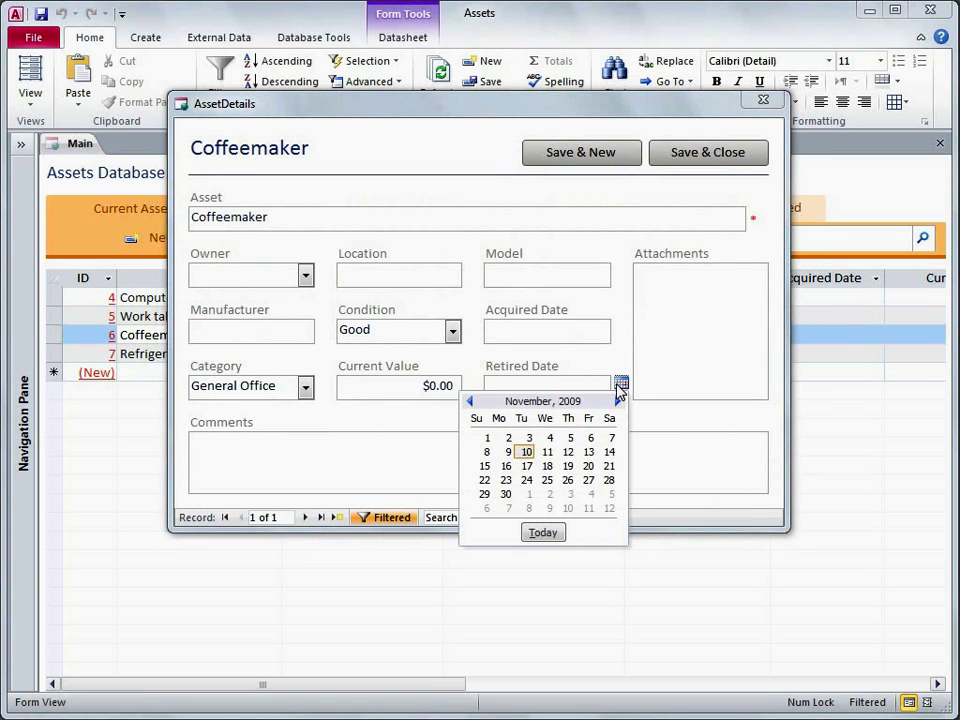
pyautogui.click(526, 451)
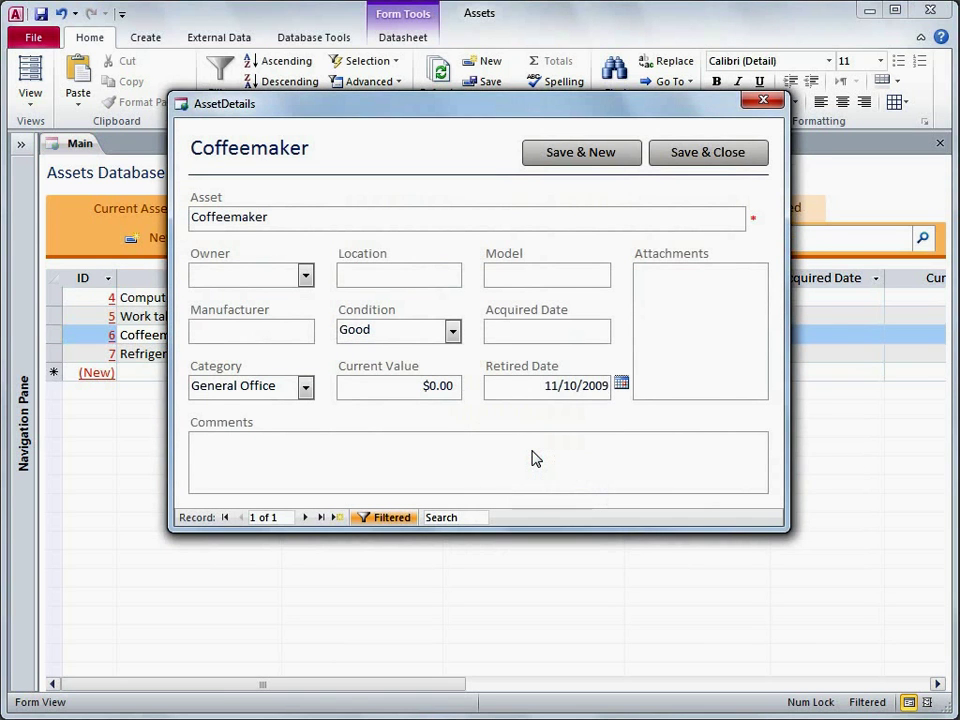
pyautogui.click(668, 154)
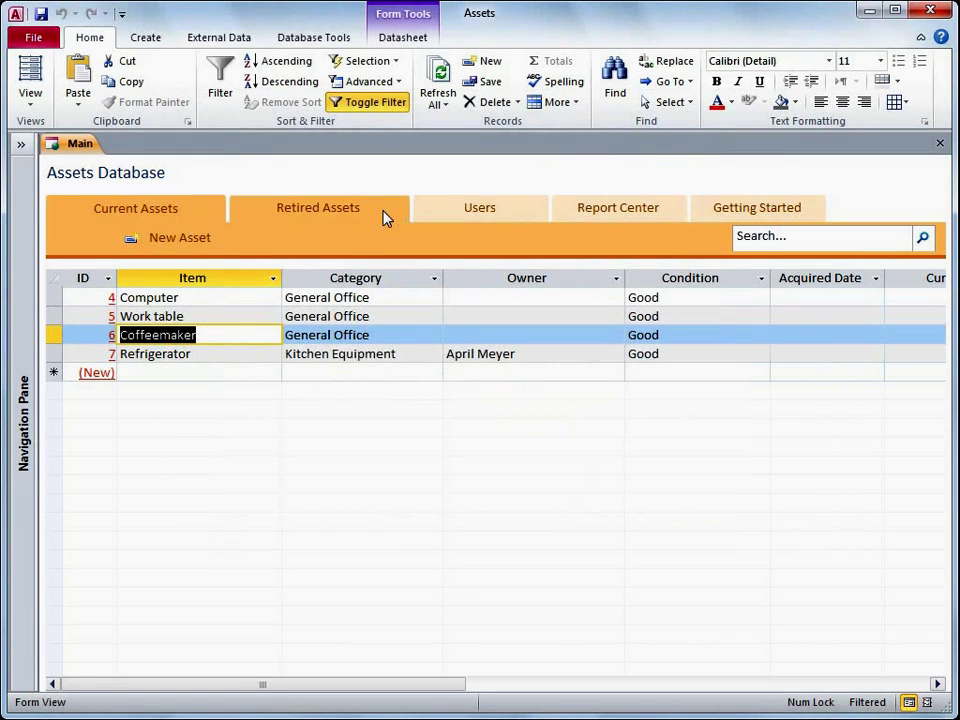
# View the retired assets and current assets lists in turn, and open the users list
pyautogui.click(383, 214)
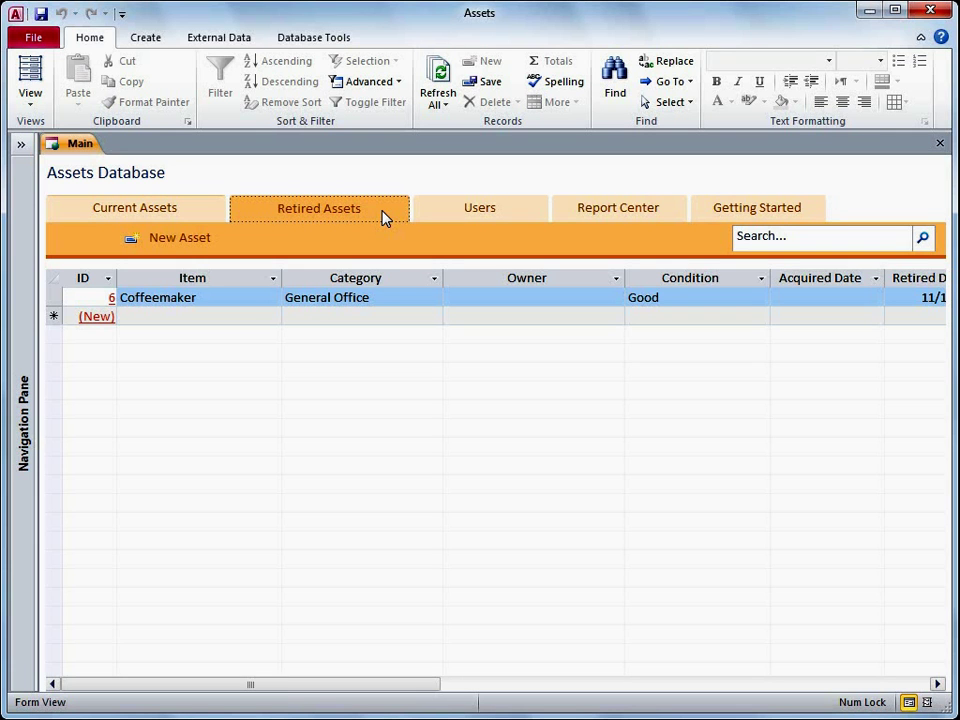
pyautogui.click(213, 217)
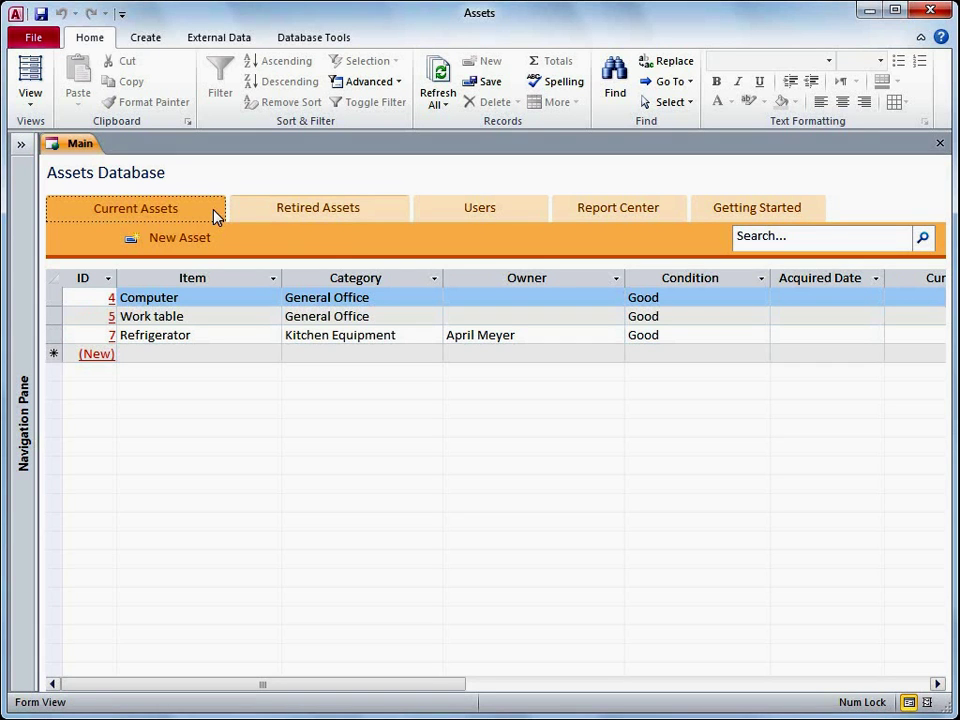
pyautogui.click(376, 215)
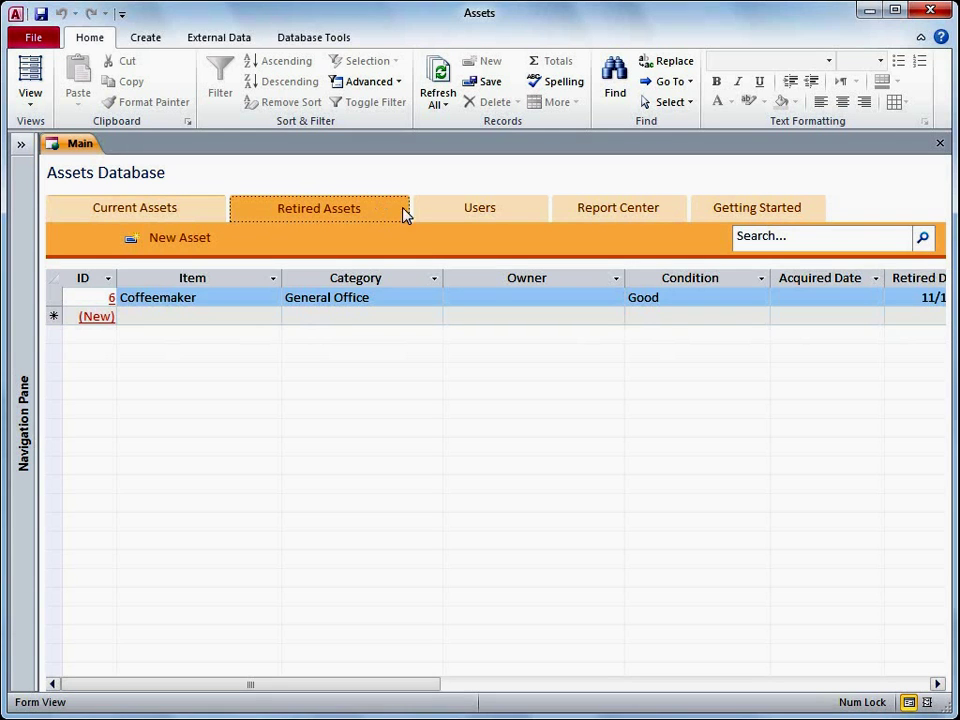
pyautogui.click(434, 212)
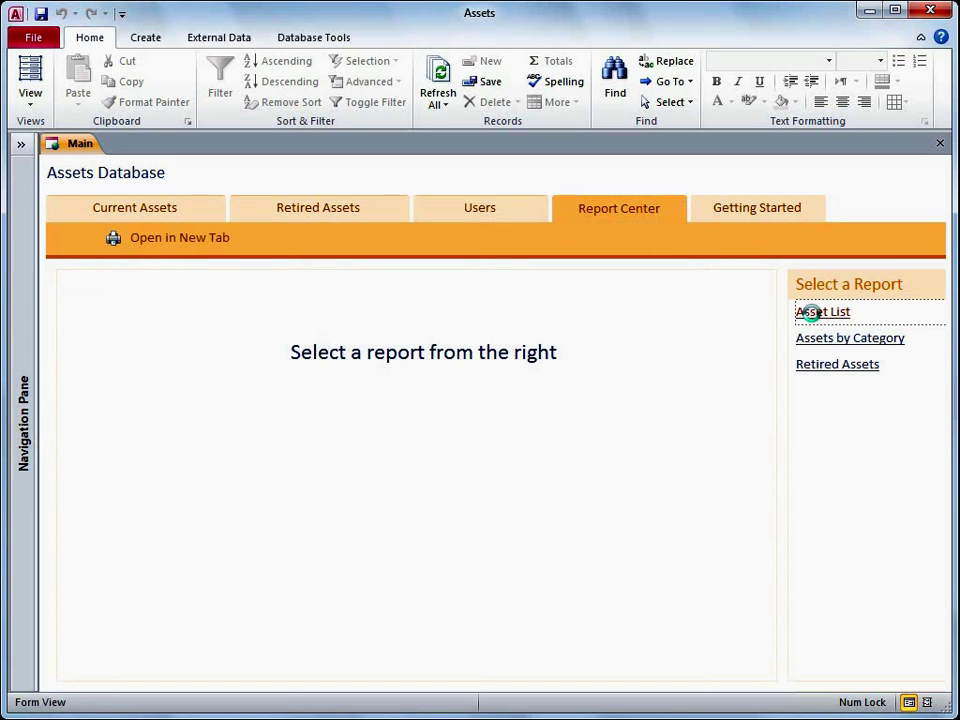
# View the Asset List, Assets by Category and Retired Assets reports in the Report Center
pyautogui.click(814, 316)
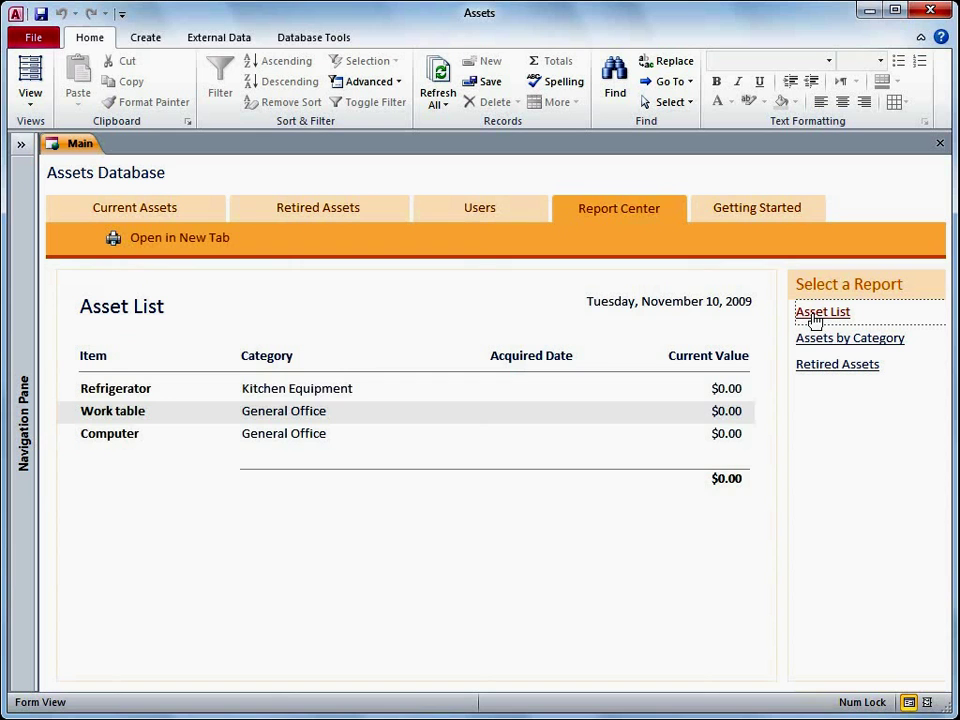
pyautogui.click(814, 343)
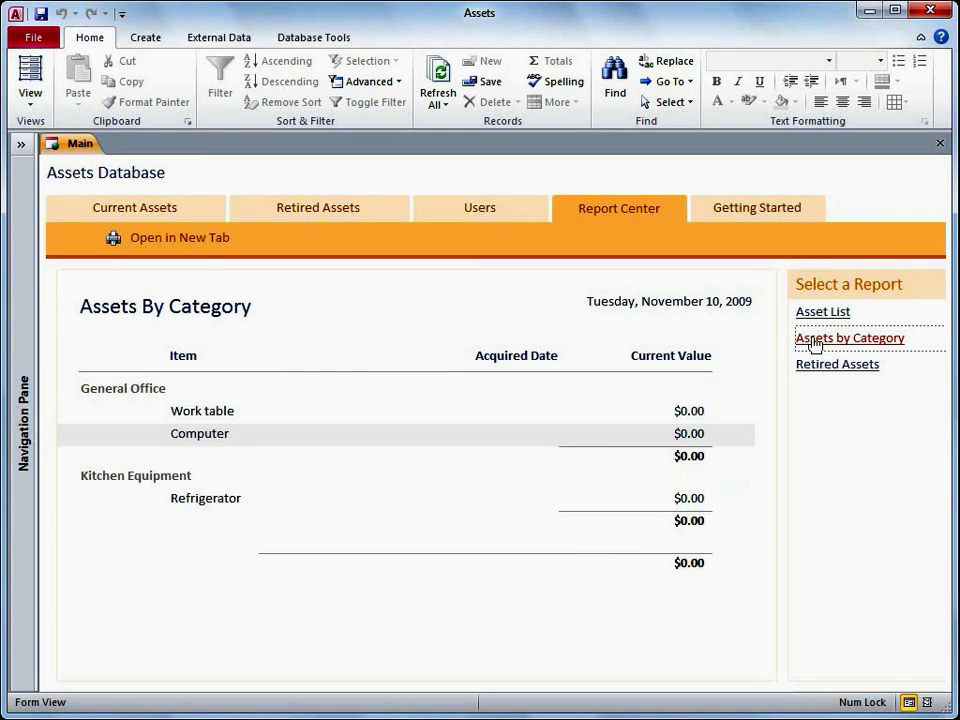
pyautogui.click(810, 367)
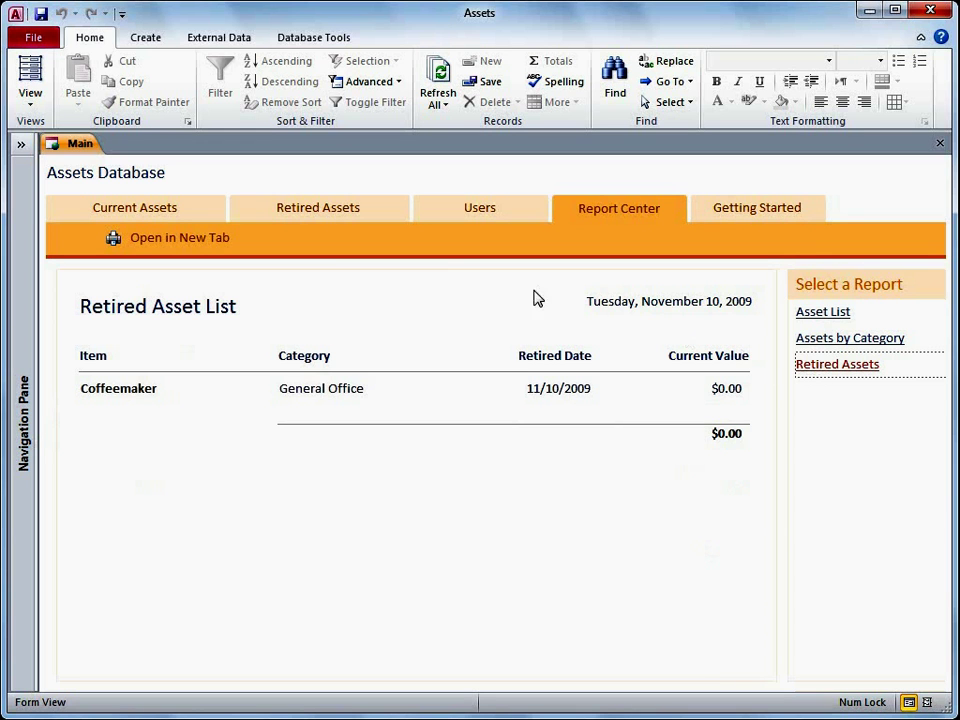
# Open the Retired Assets report on its own, view the available print options, and close the report without printing
pyautogui.click(207, 239)
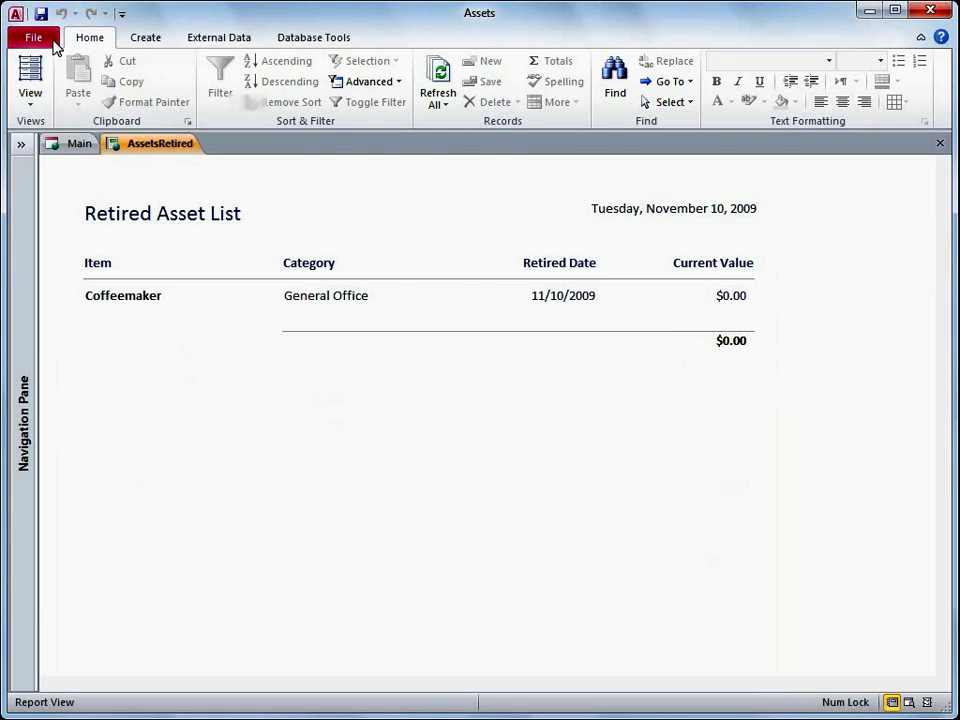
pyautogui.click(28, 37)
pyautogui.click(98, 312)
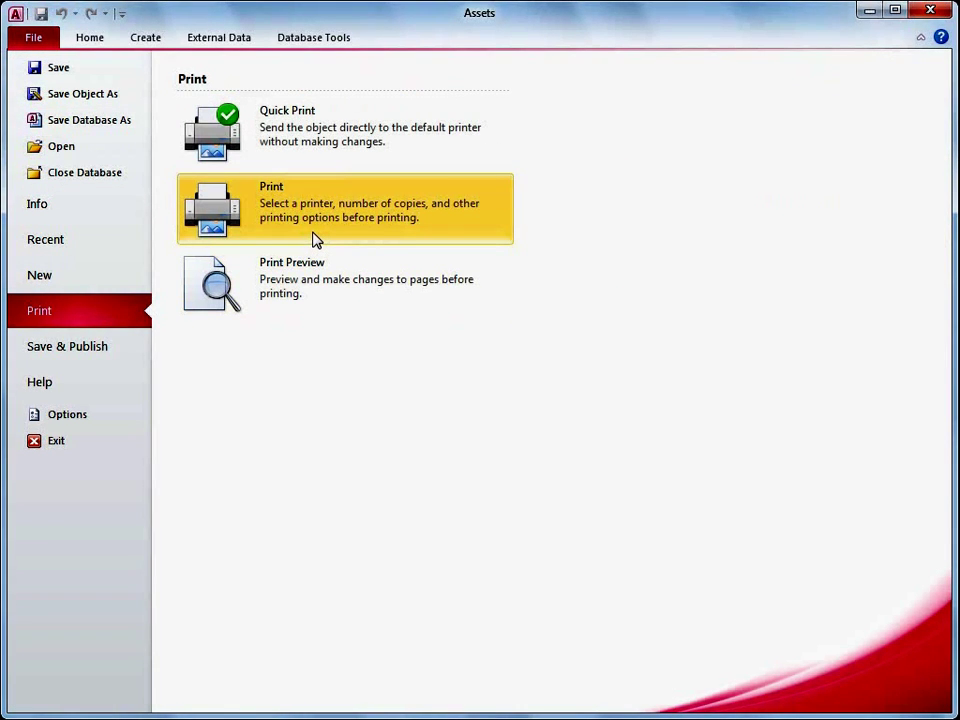
pyautogui.click(45, 38)
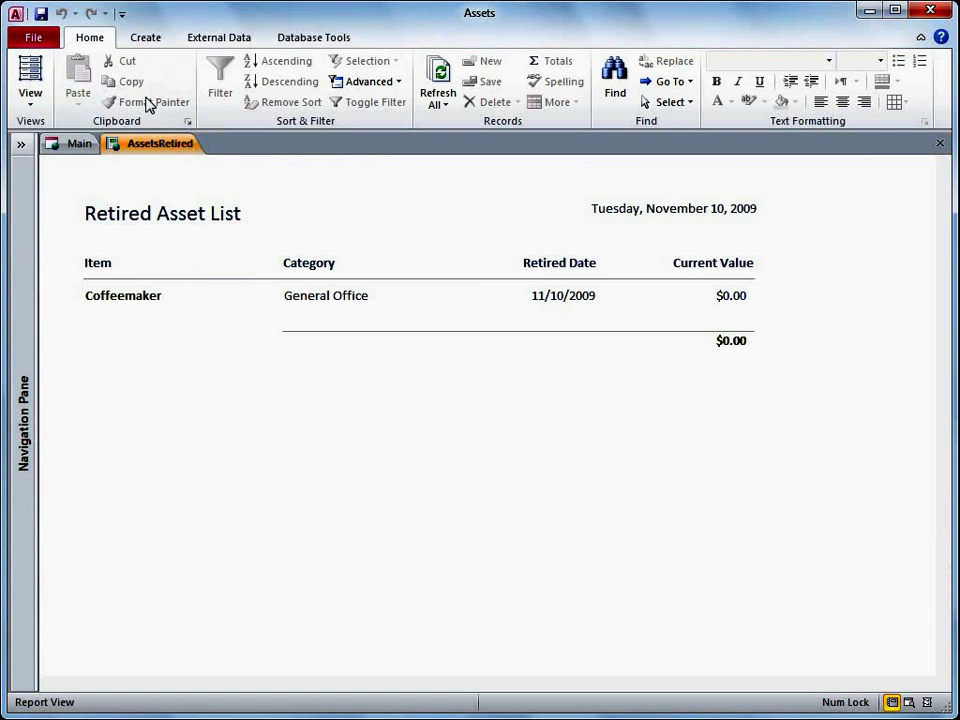
pyautogui.click(939, 144)
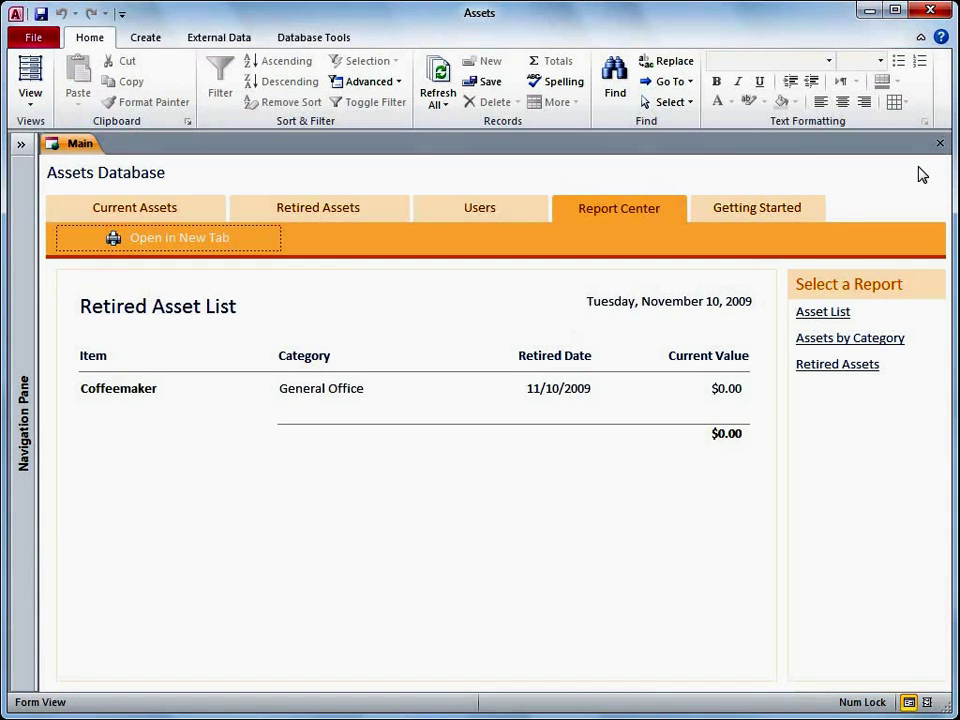
pyautogui.click(48, 40)
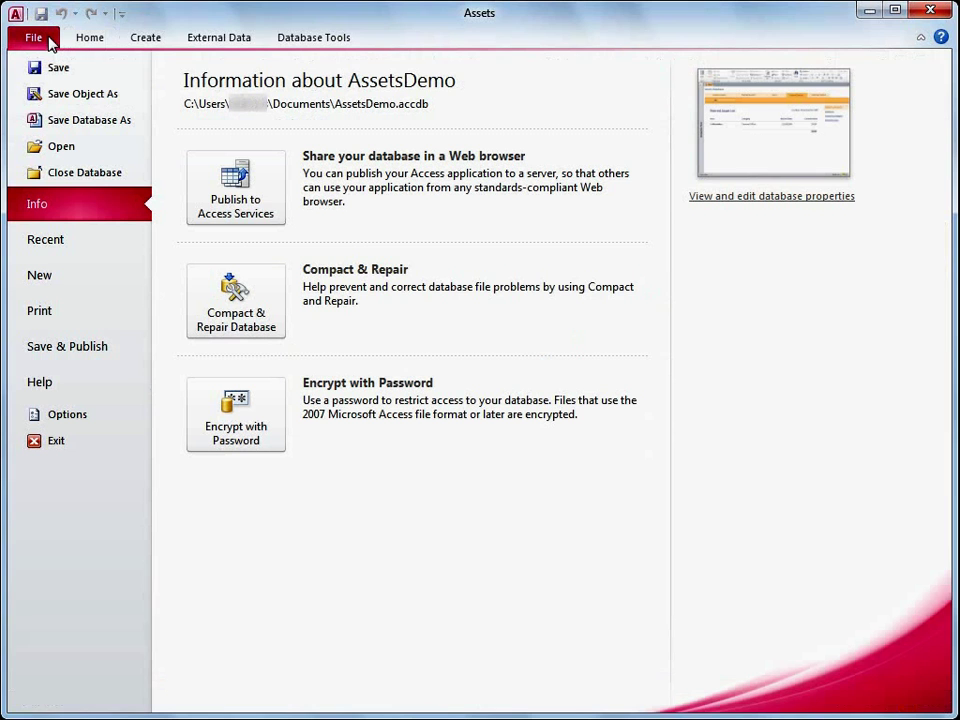
pyautogui.click(268, 178)
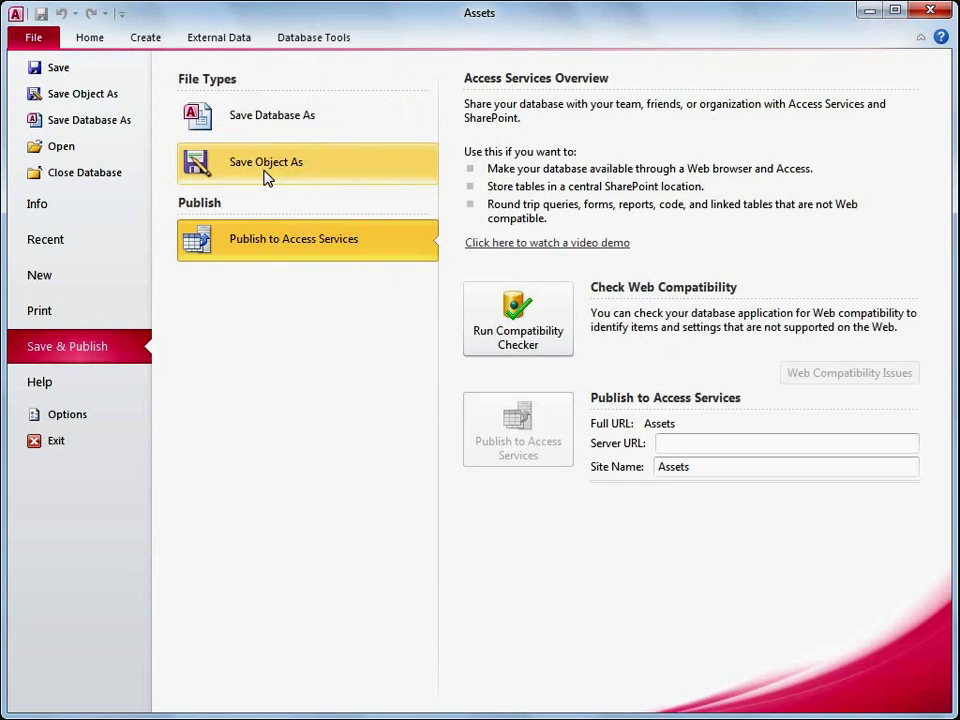
pyautogui.click(699, 441)
pyautogui.write('http://M')
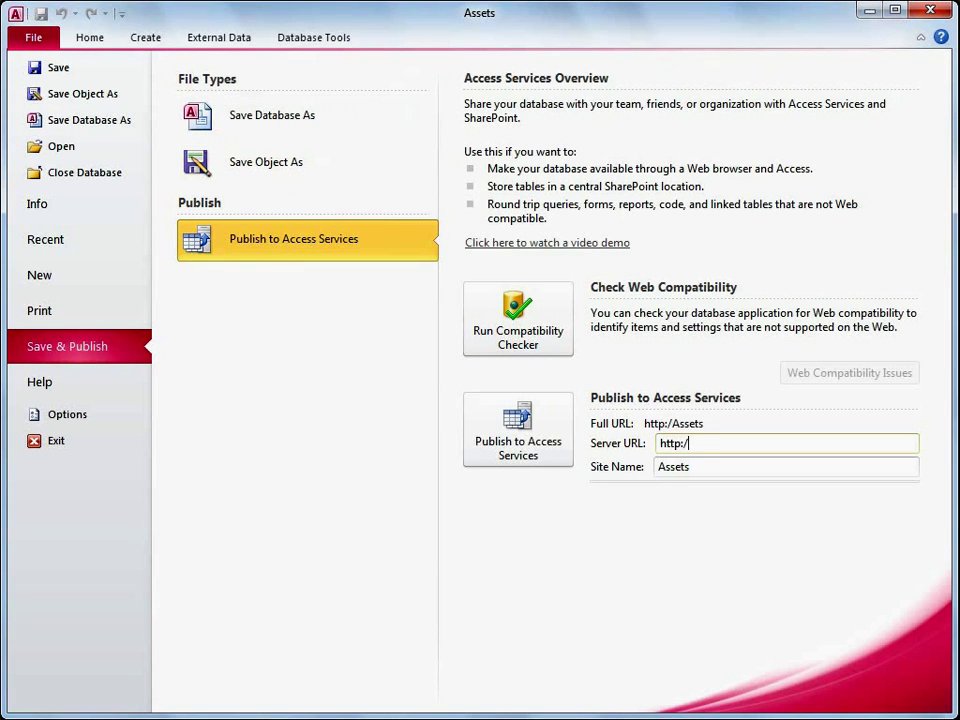
pyautogui.write('yServer')
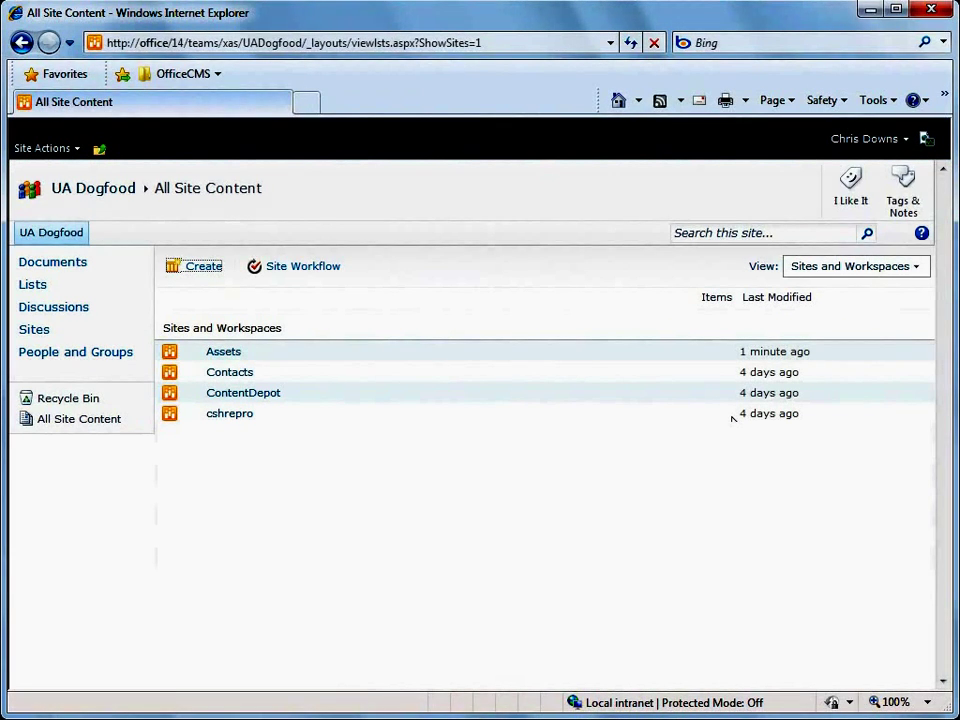
# On the SharePoint site in Internet Explorer, create an Assets Web Database site with MyAssets as both title and URL name
pyautogui.click(210, 272)
pyautogui.moveTo(665, 355); pyautogui.dragTo(668, 397)
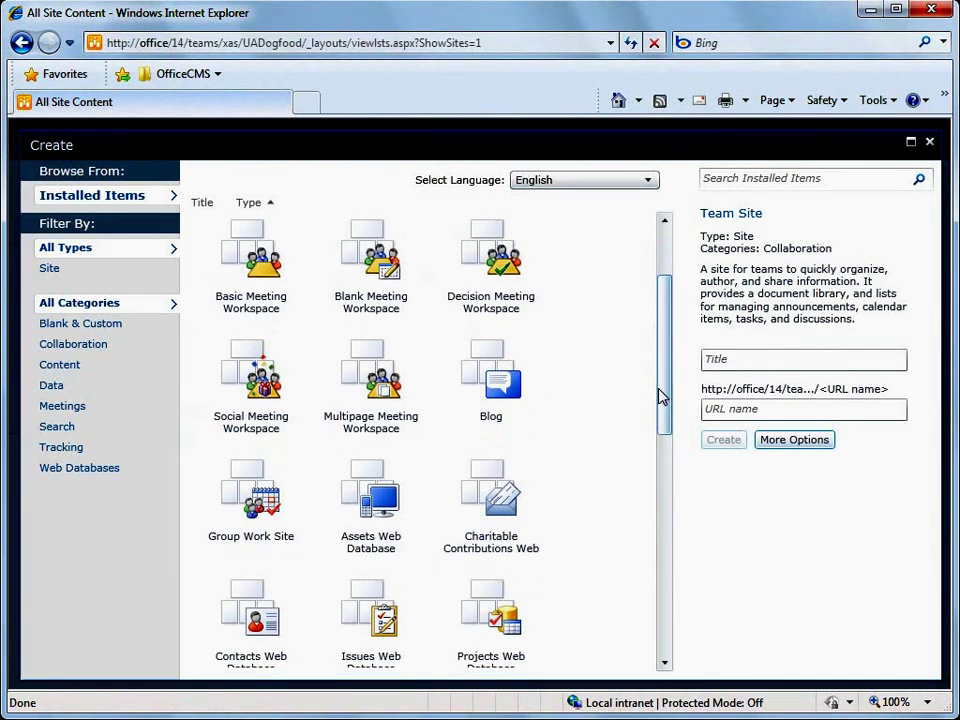
pyautogui.click(416, 469)
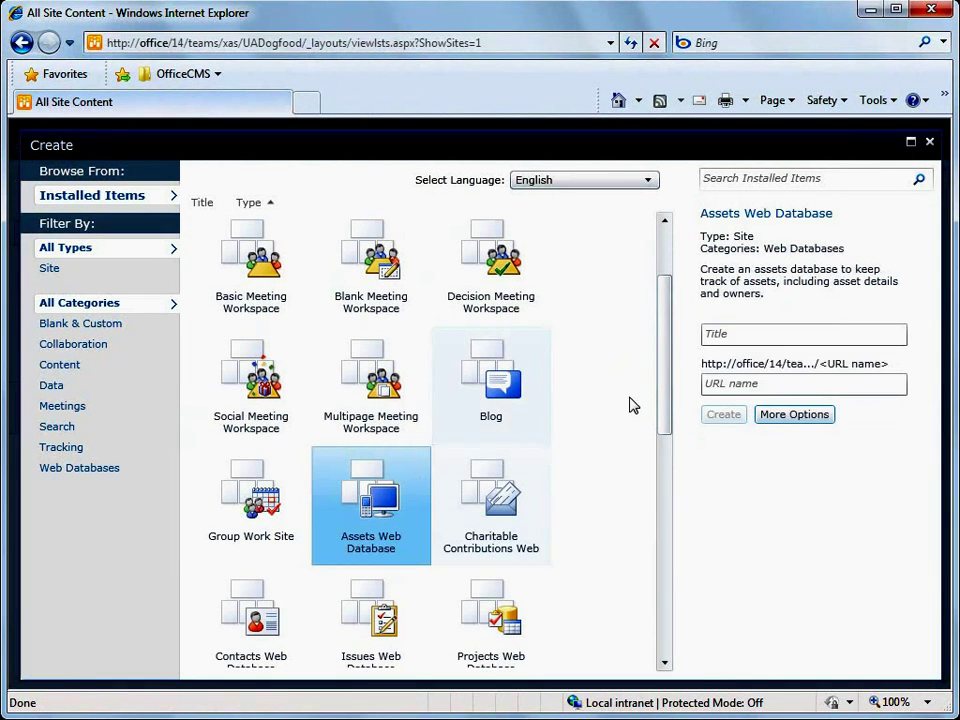
pyautogui.click(742, 336)
pyautogui.write('MyAssets')
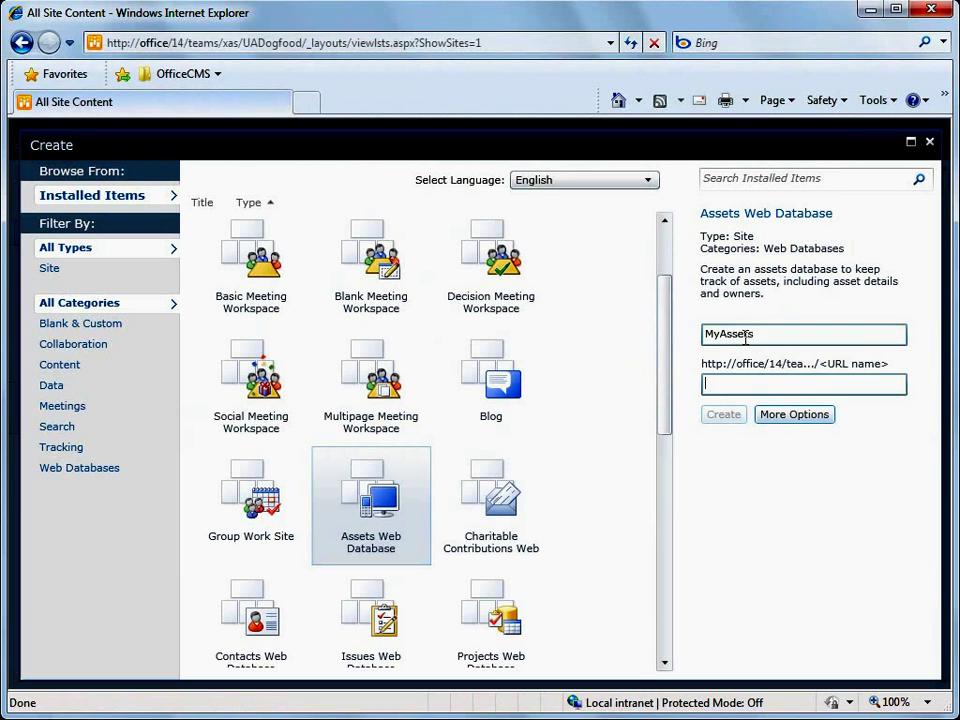
pyautogui.press('Tab')
pyautogui.write('MyAssets')
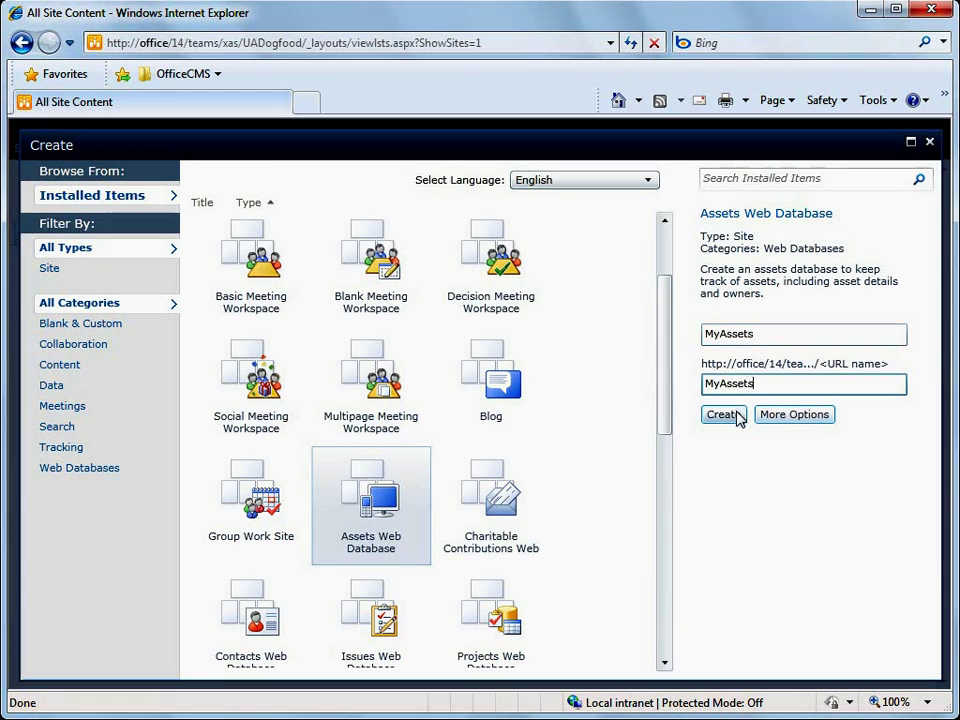
pyautogui.click(737, 415)
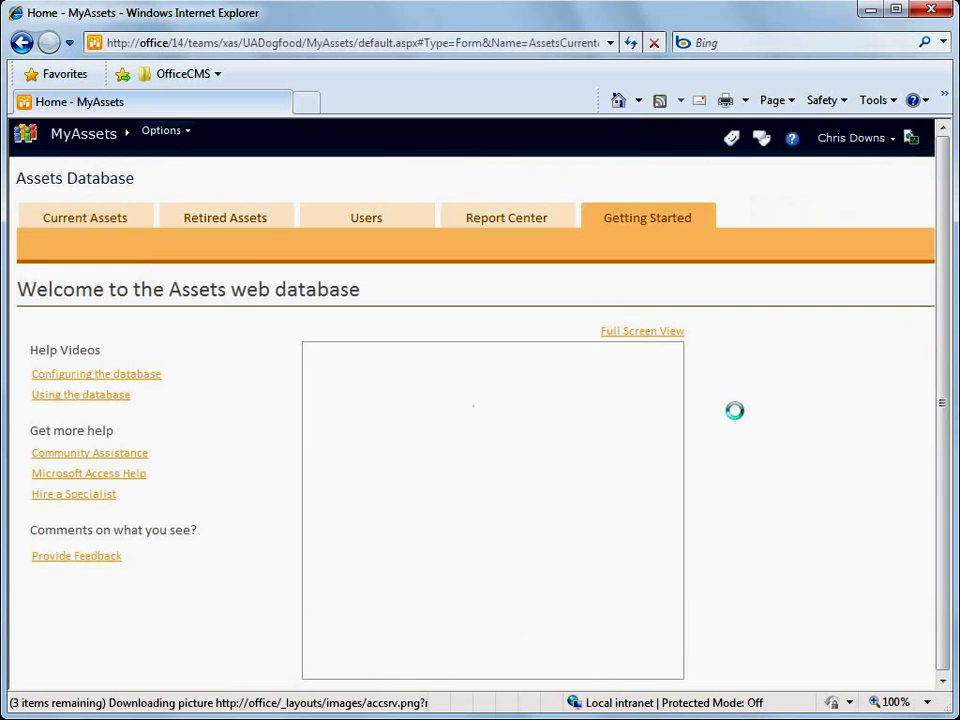
# View the current and retired asset lists of the MyAssets site and show the site's options
pyautogui.click(135, 221)
pyautogui.click(183, 219)
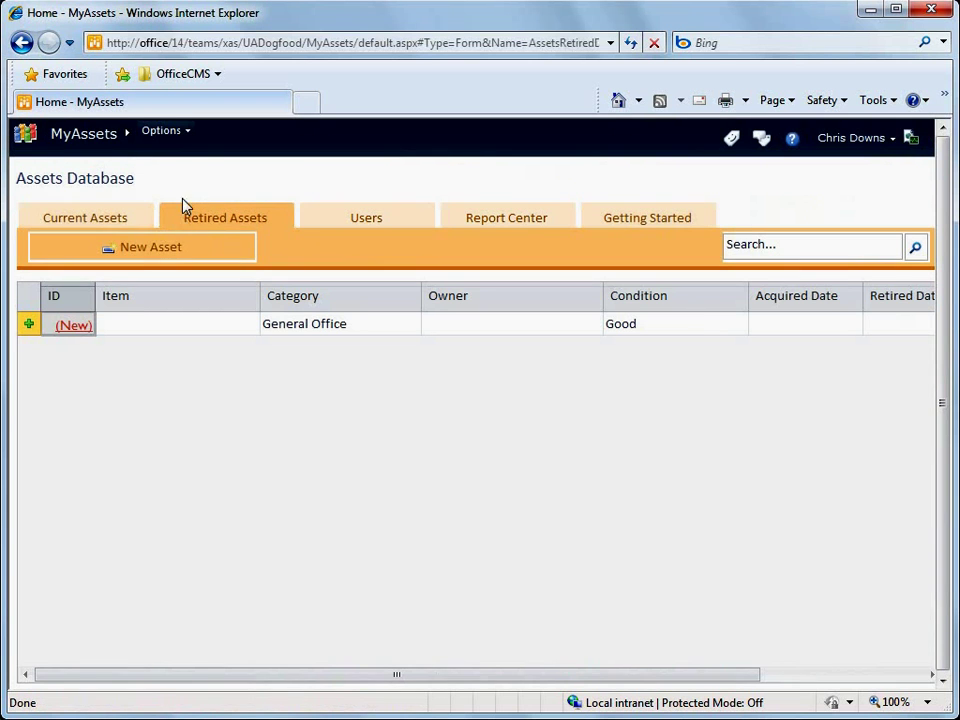
pyautogui.click(189, 133)
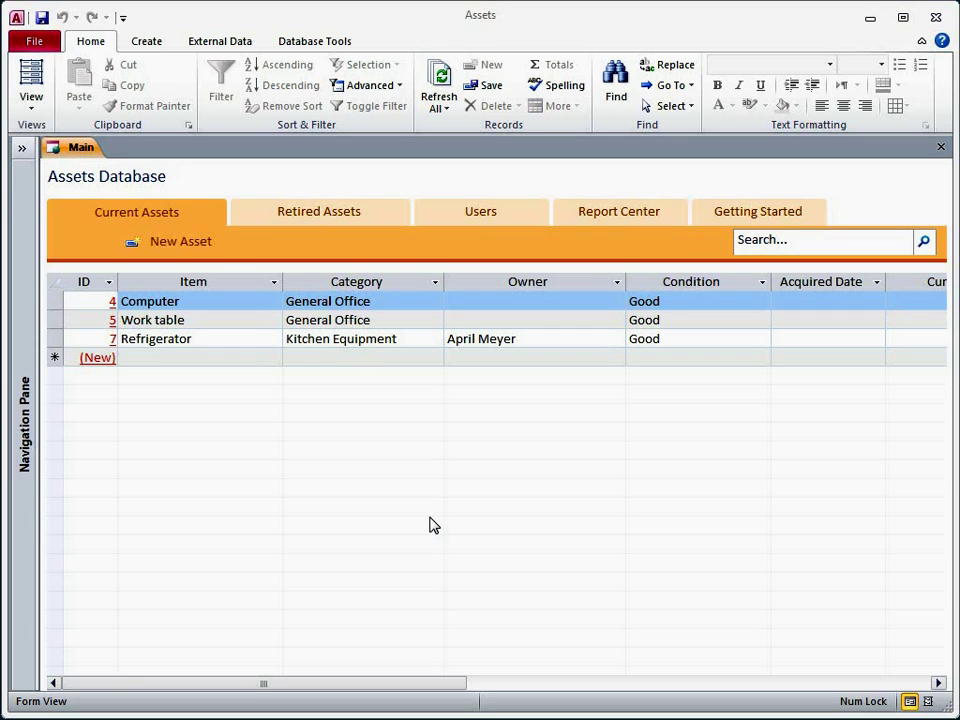
# In the Access Assets database, check the assets' current values, close the Main form, and open the Assets table
pyautogui.moveTo(396, 688); pyautogui.dragTo(540, 696)
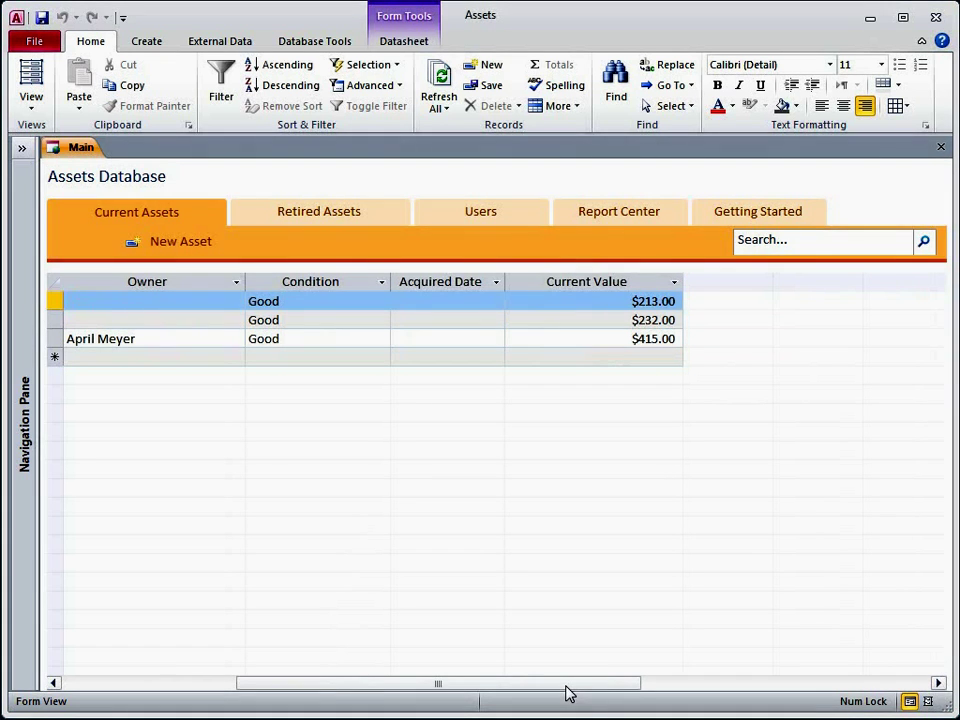
pyautogui.click(941, 148)
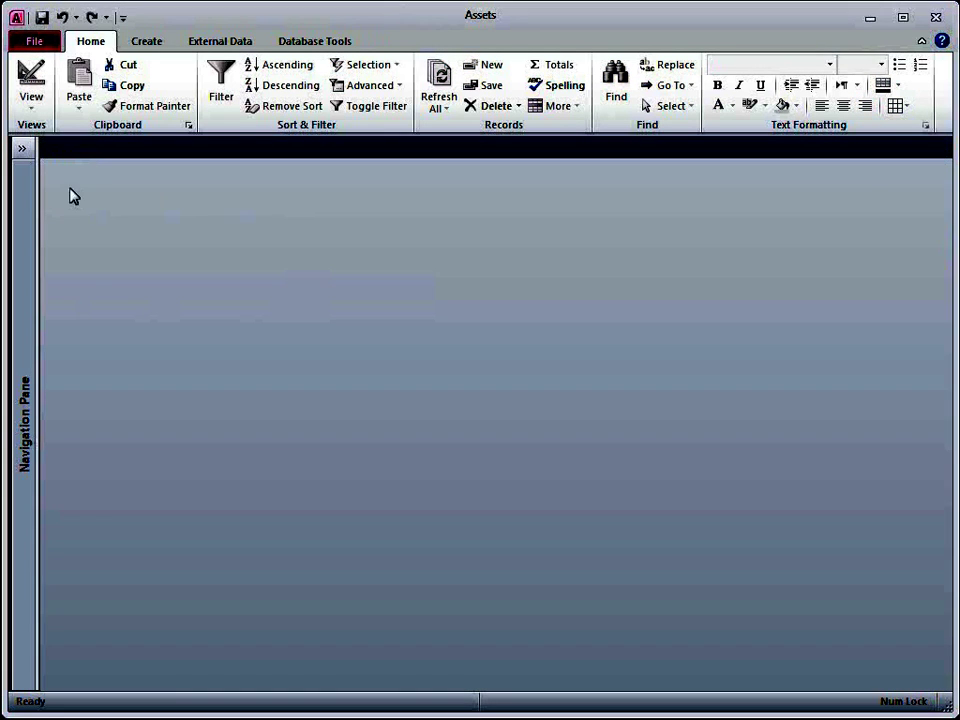
pyautogui.click(21, 147)
pyautogui.doubleClick(86, 211)
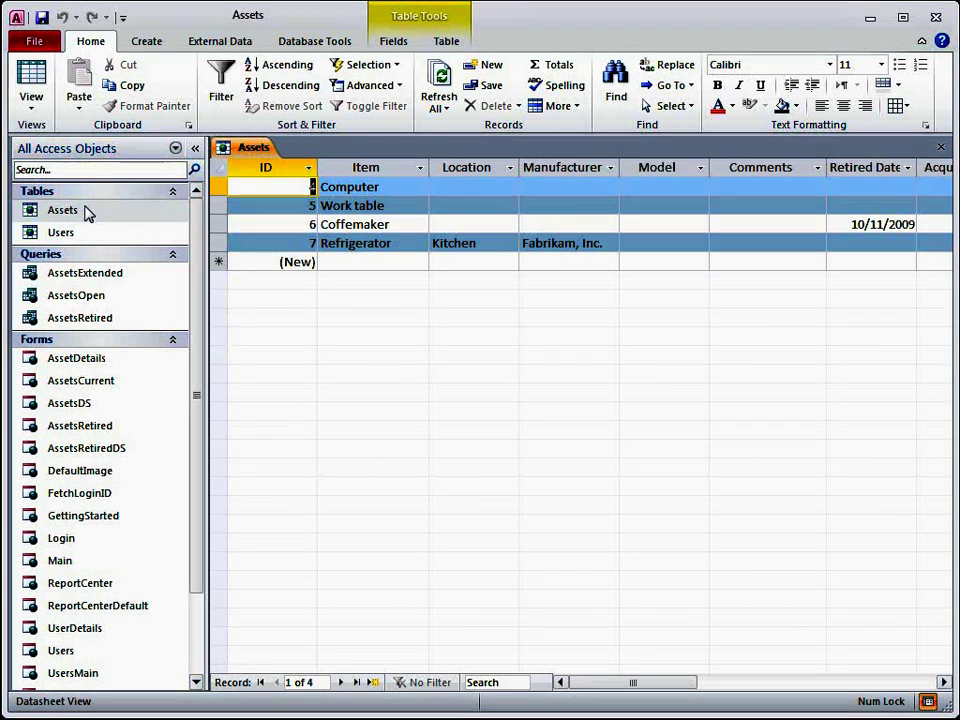
# Set the format of the Assets table's Current Value field to Currency, then save and close the table
pyautogui.moveTo(672, 689); pyautogui.dragTo(738, 680)
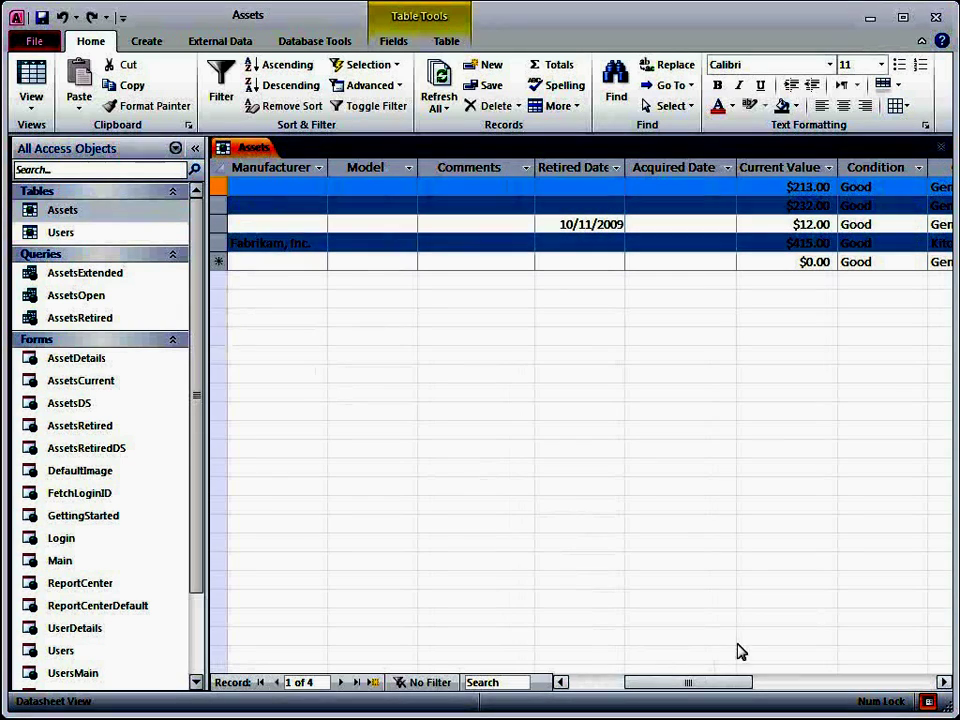
pyautogui.click(767, 222)
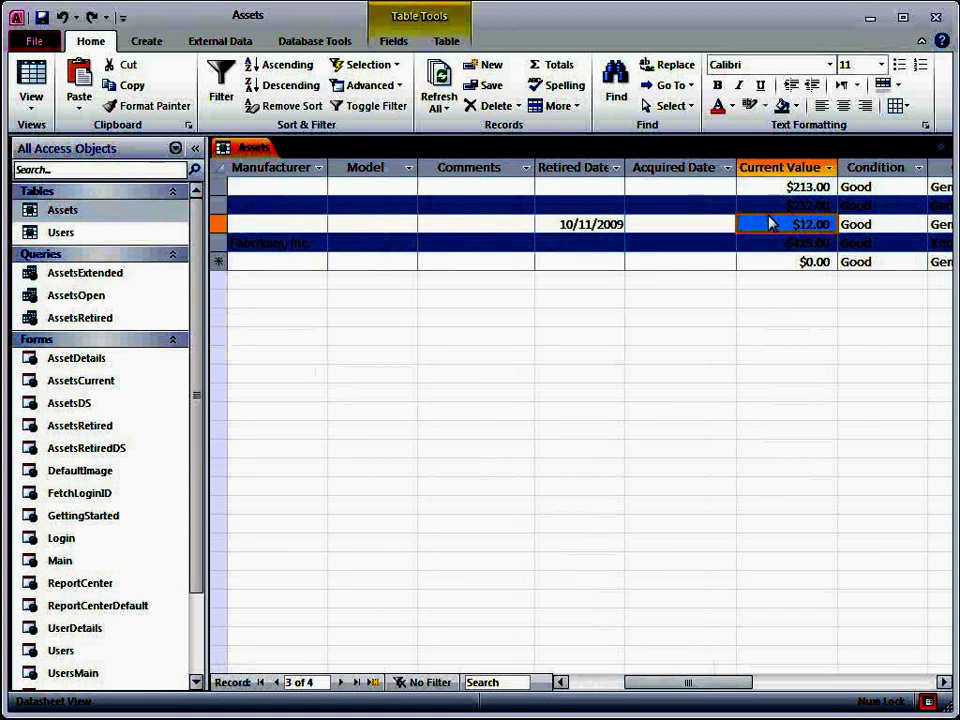
pyautogui.click(396, 46)
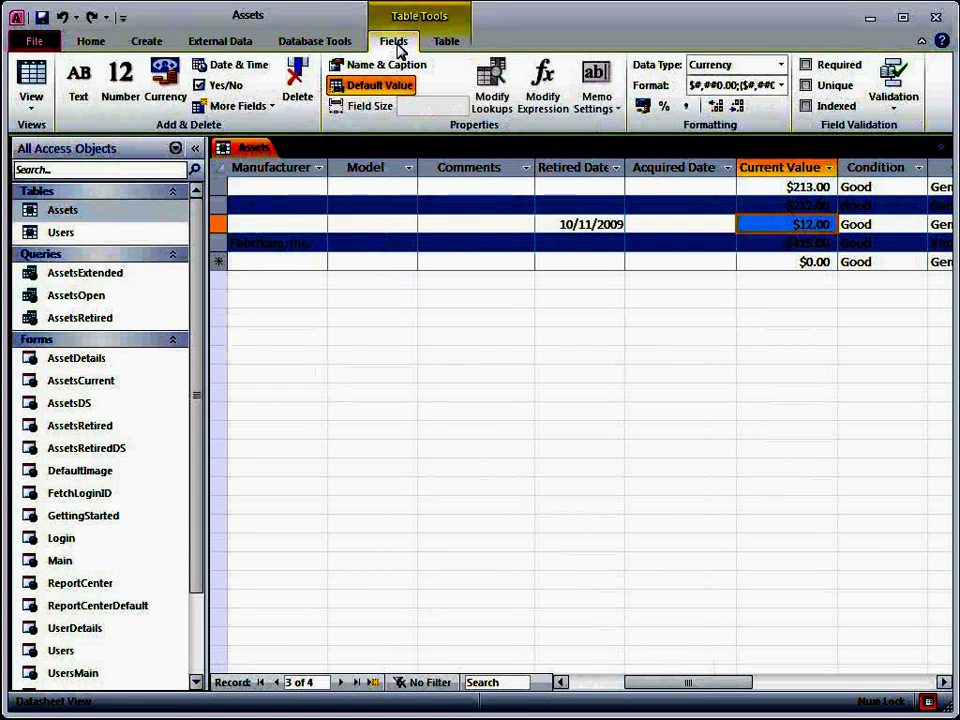
pyautogui.click(781, 86)
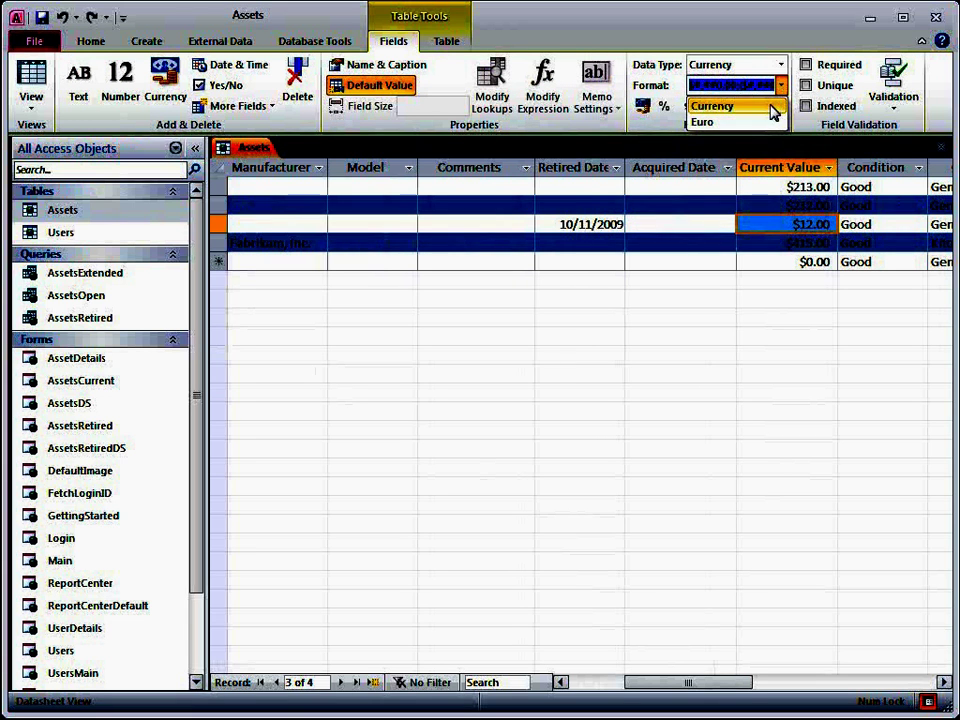
pyautogui.click(772, 106)
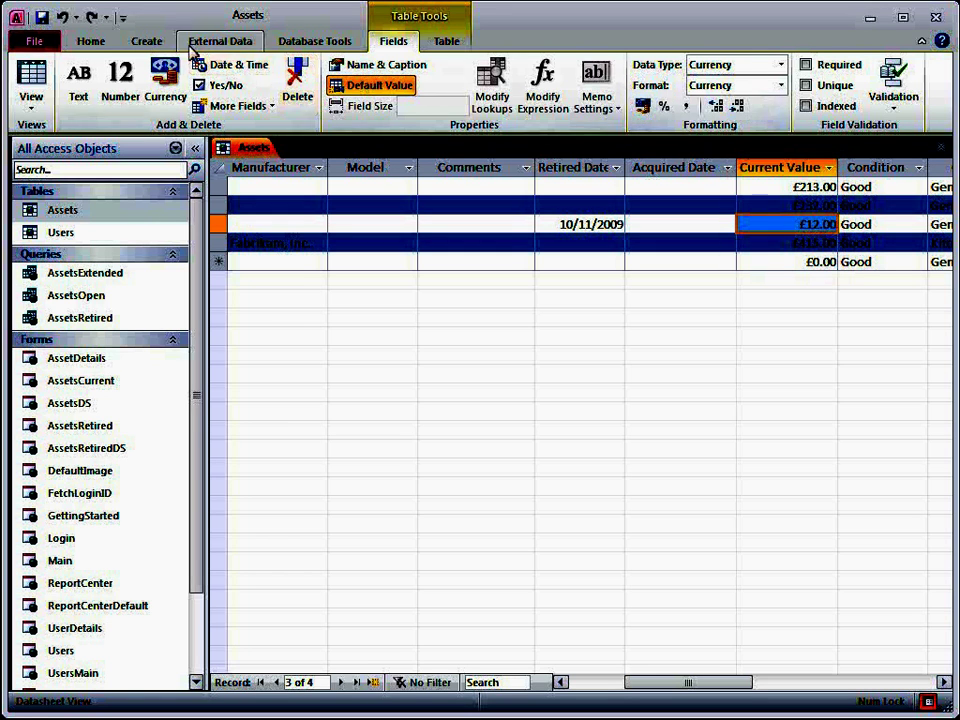
pyautogui.click(45, 19)
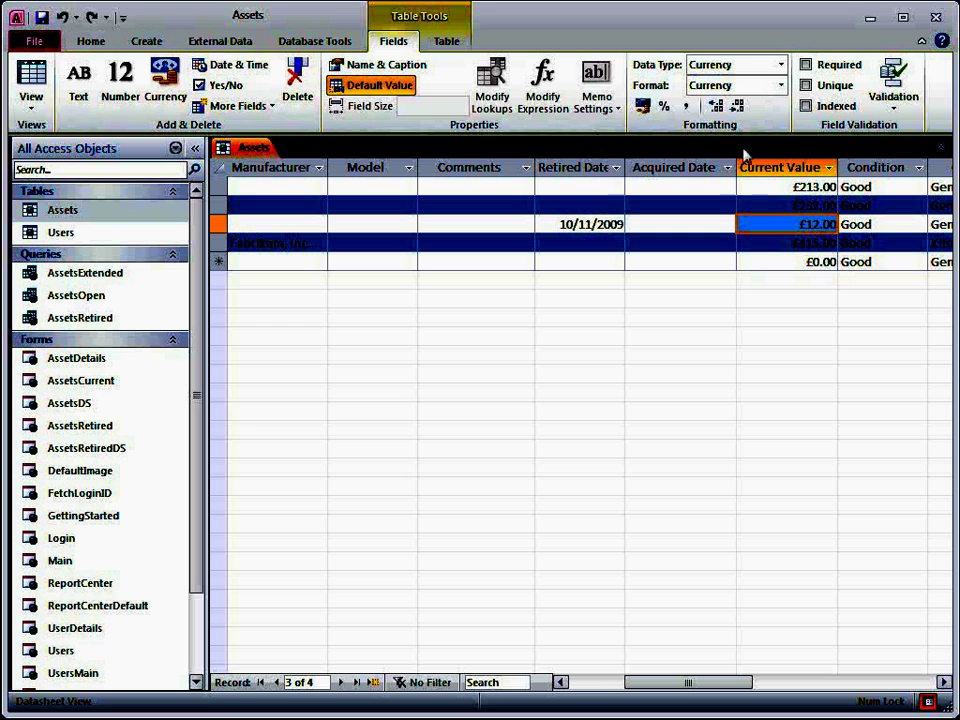
pyautogui.click(938, 148)
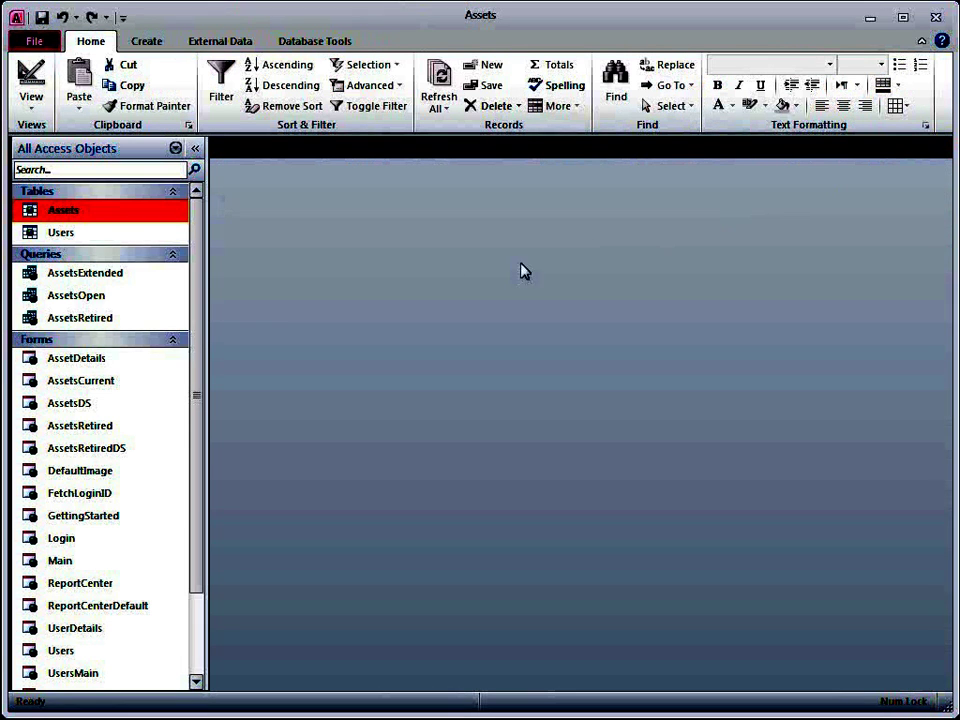
# Open the AssetList report in Layout View and set the format of its Current Value text box to Currency
pyautogui.moveTo(193, 354); pyautogui.dragTo(197, 476)
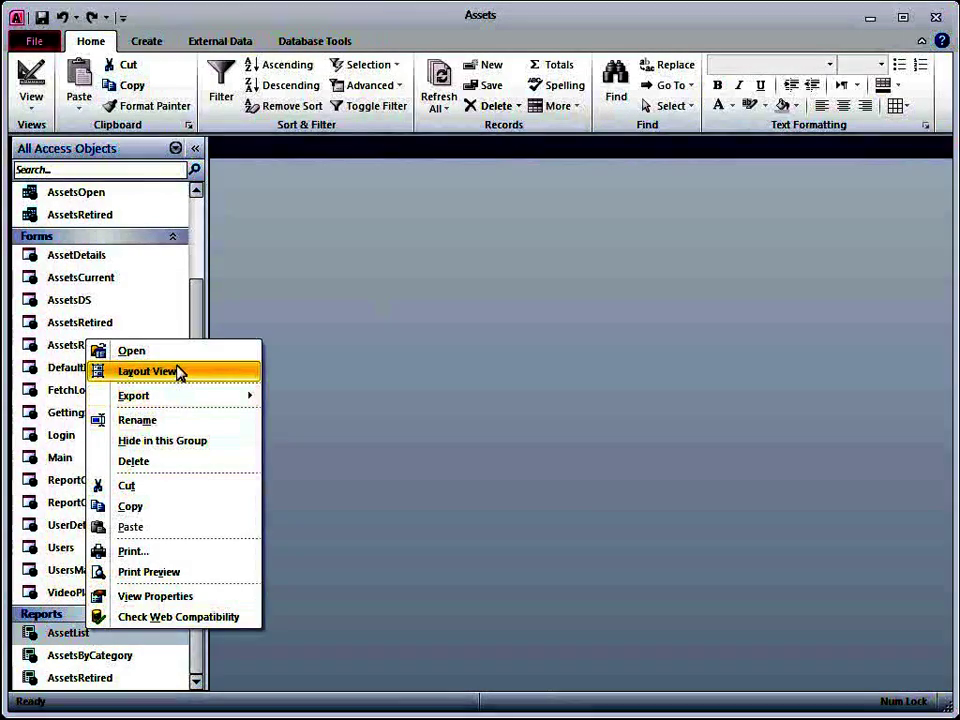
pyautogui.click(176, 367)
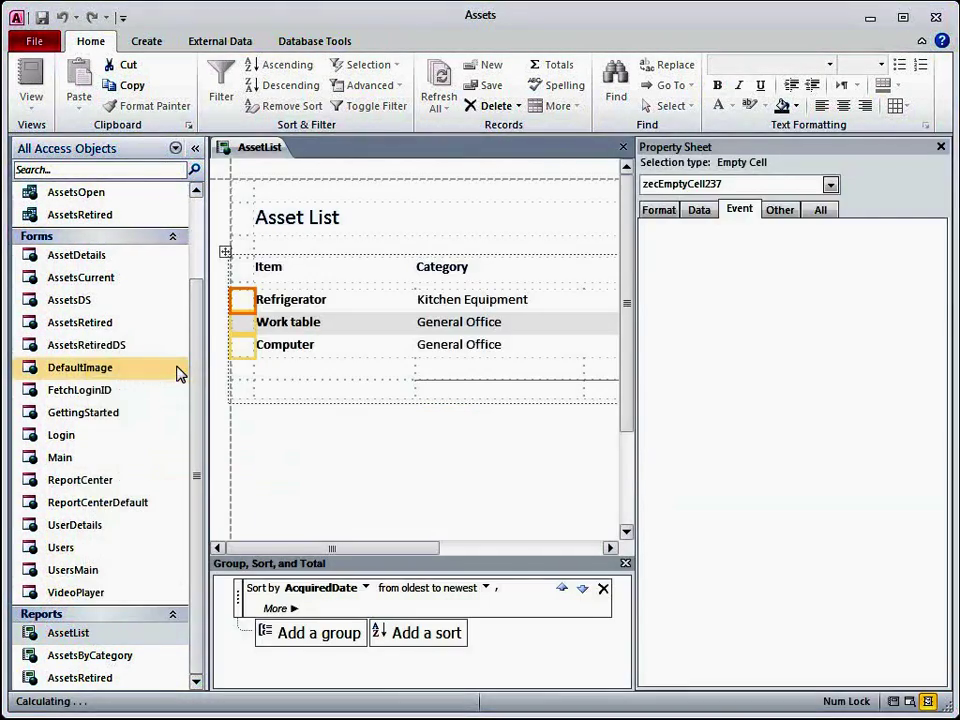
pyautogui.moveTo(294, 553); pyautogui.dragTo(466, 562)
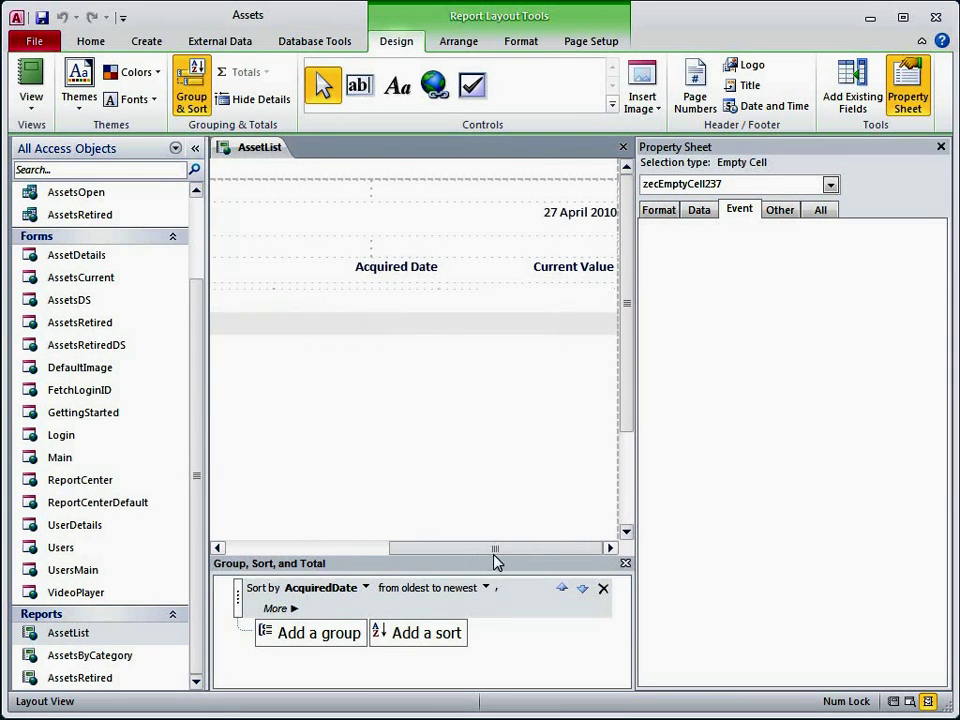
pyautogui.click(597, 304)
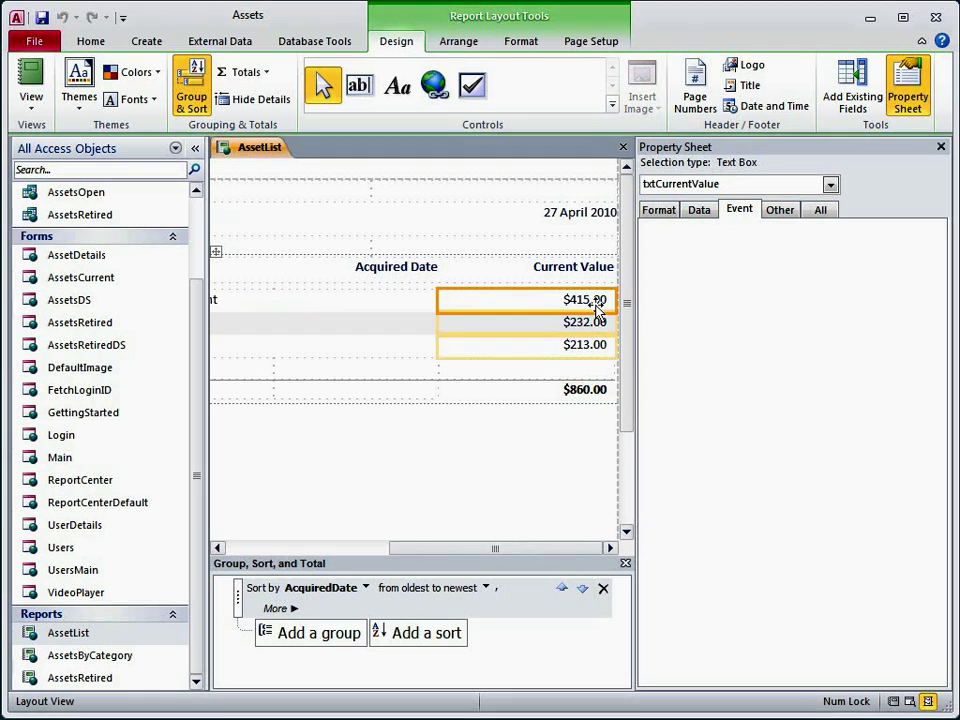
pyautogui.click(658, 212)
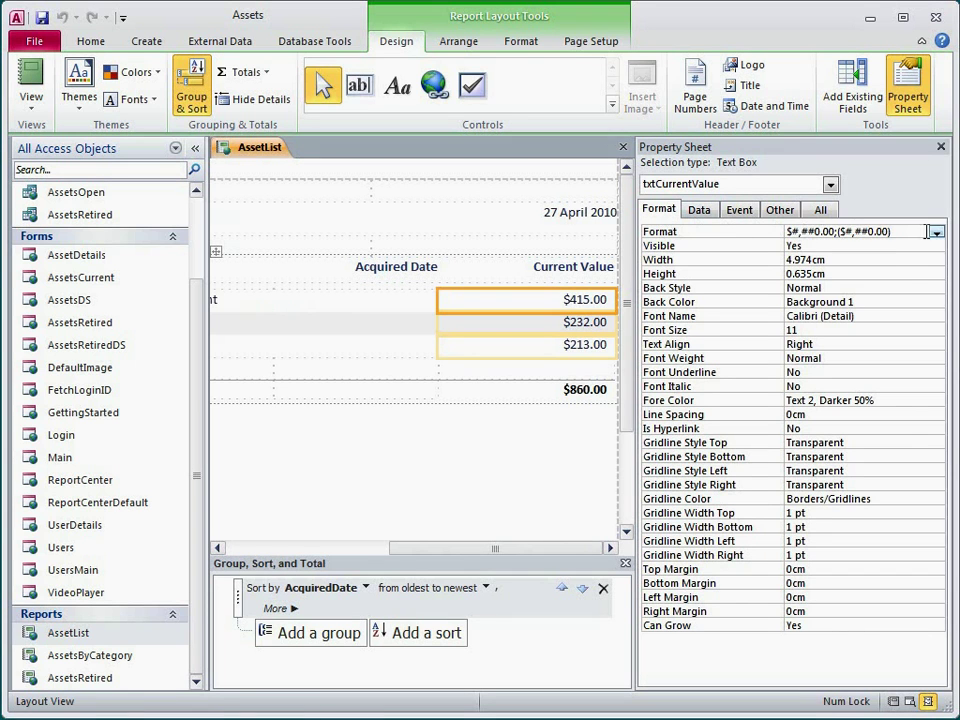
pyautogui.click(936, 232)
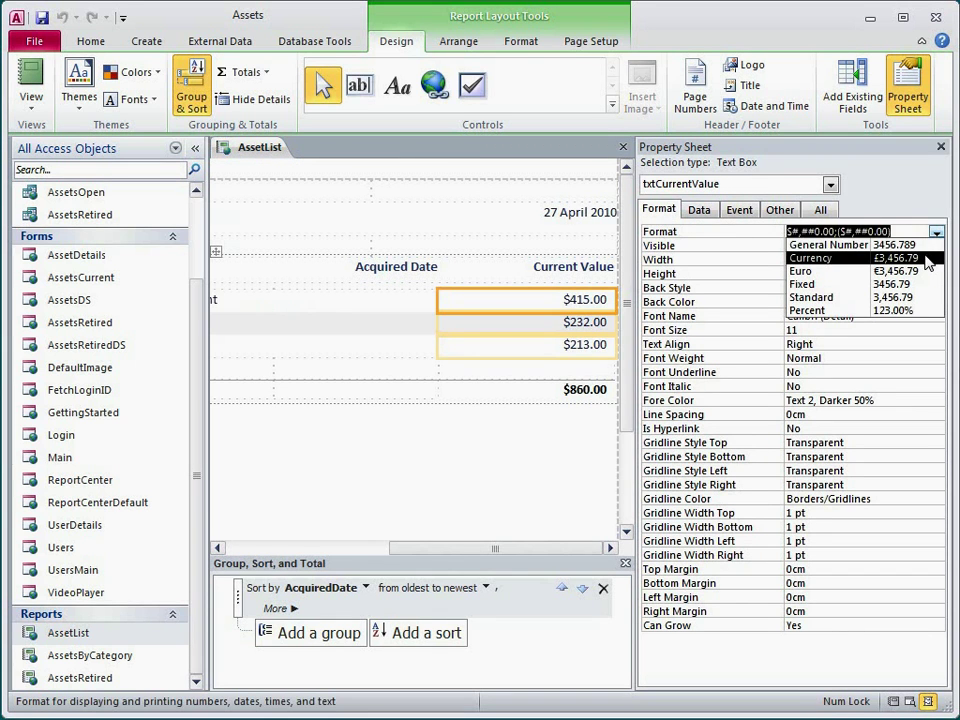
pyautogui.click(926, 258)
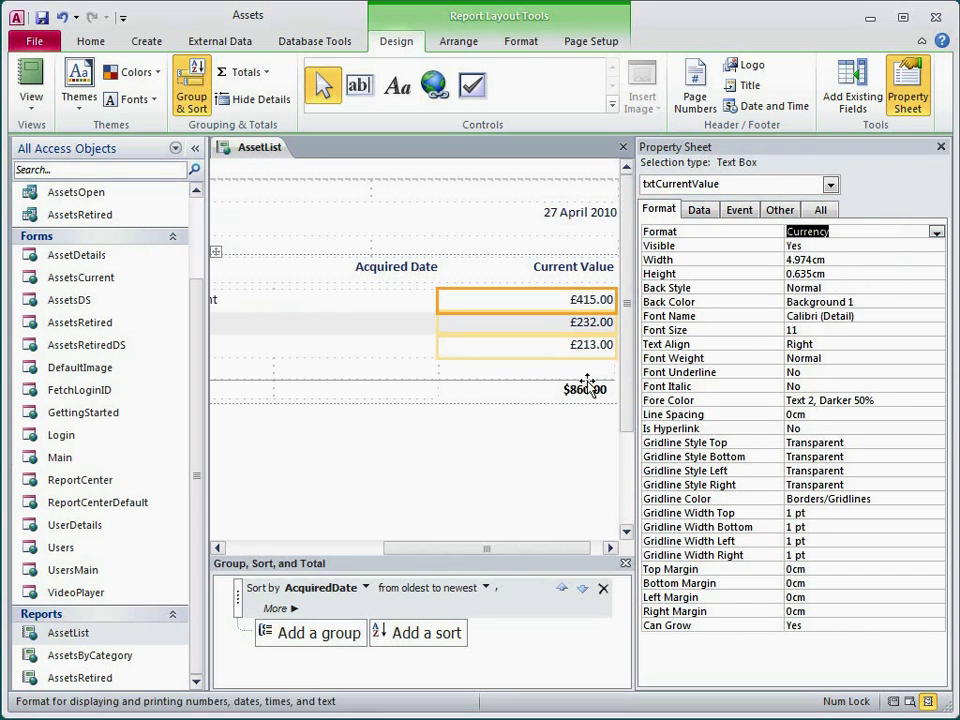
# Set the format of the Current Value total in the AssetList report to Currency
pyautogui.click(543, 393)
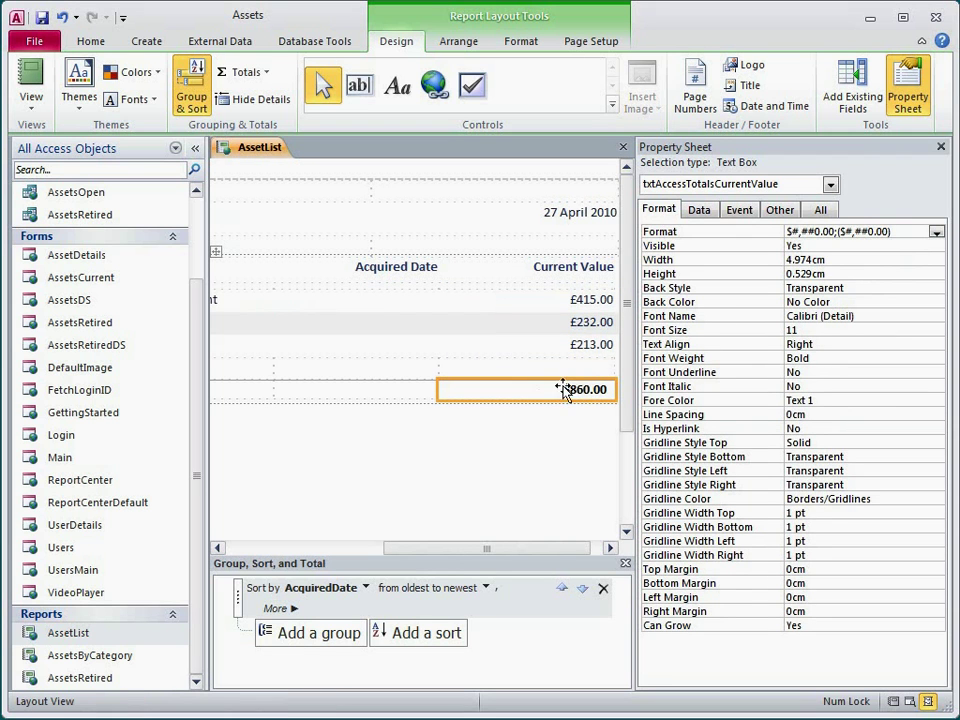
pyautogui.click(936, 232)
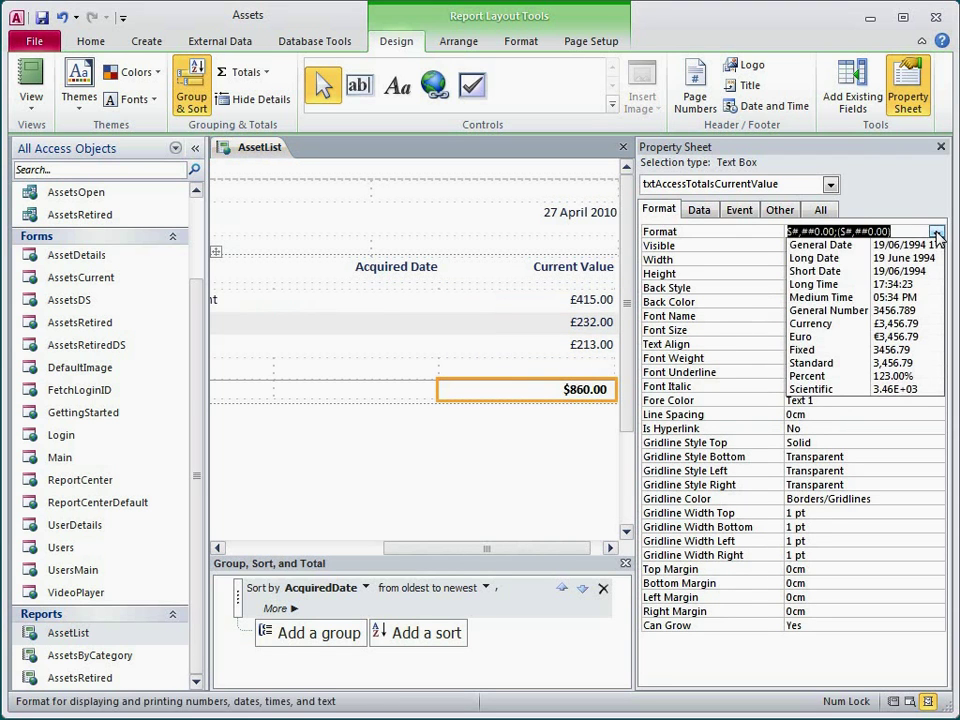
pyautogui.click(900, 323)
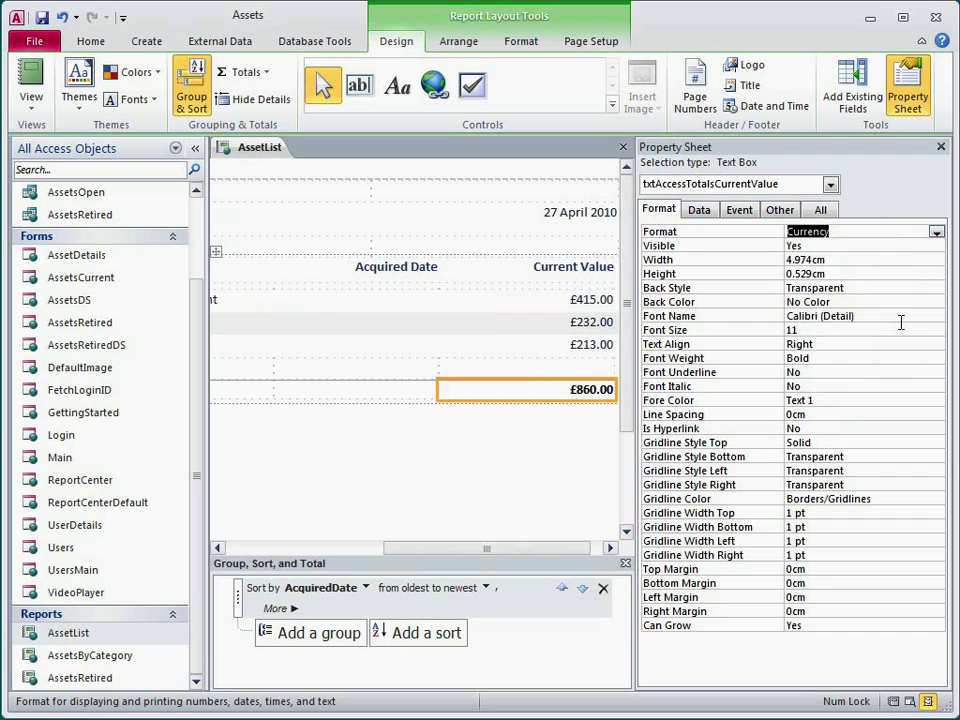
# Save and close the AssetList report, and reopen it to check the currency format
pyautogui.click(41, 17)
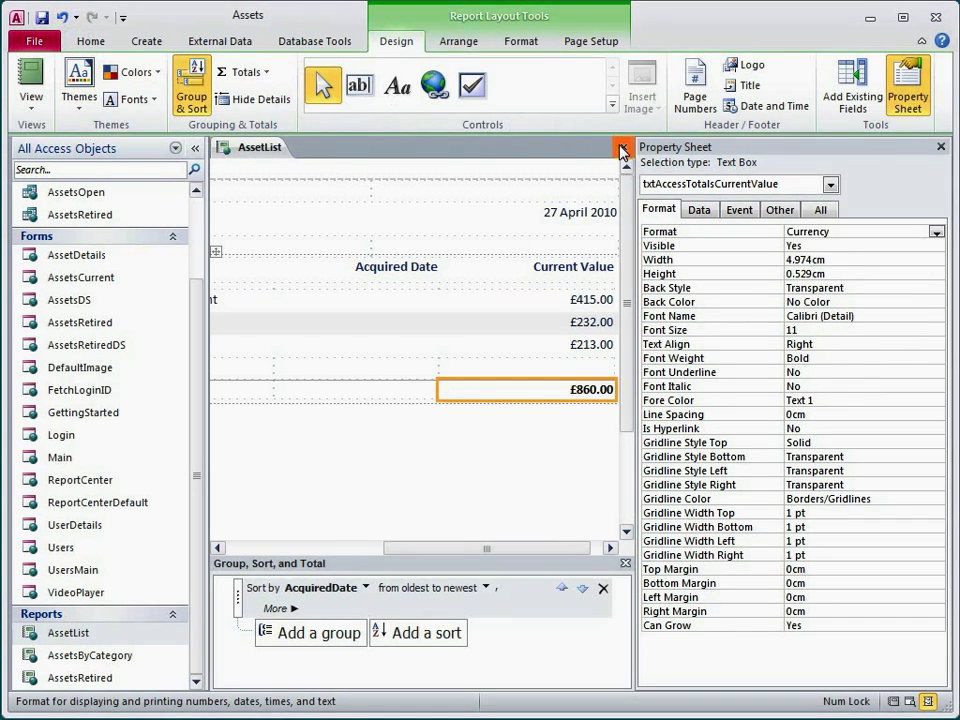
pyautogui.click(622, 147)
pyautogui.doubleClick(66, 634)
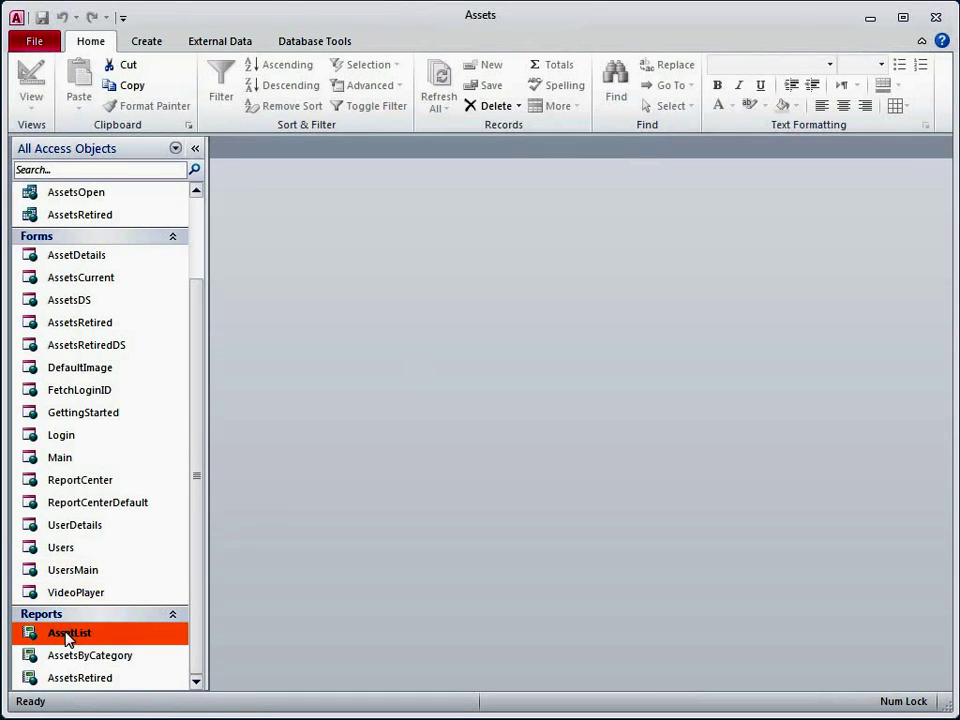